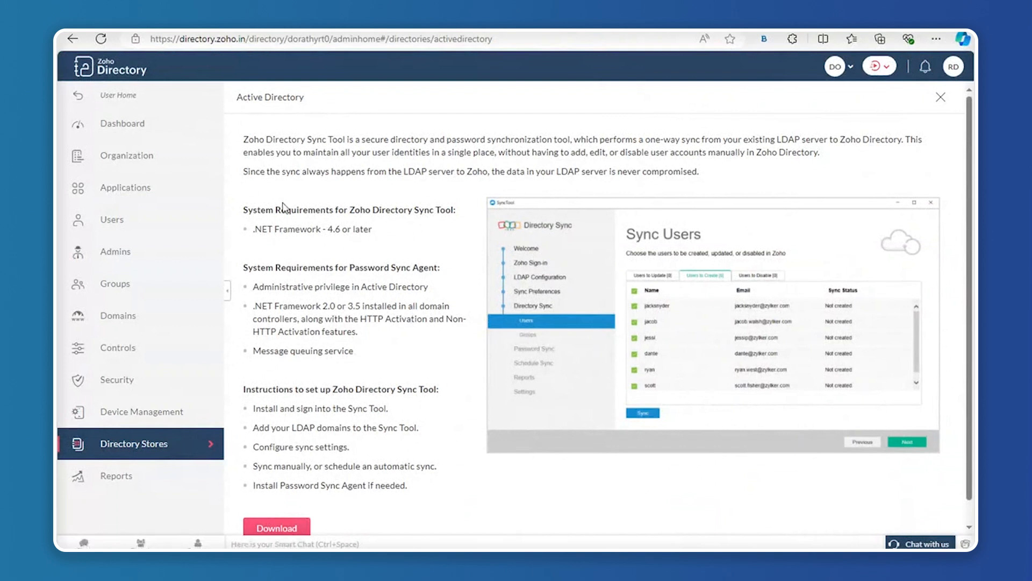
Highlight and deselect the Active Directory heading, then scroll down the page.
left_click_drag(237, 97, 315, 97)
left_click(316, 97)
scroll(276, 371, "down", 1)
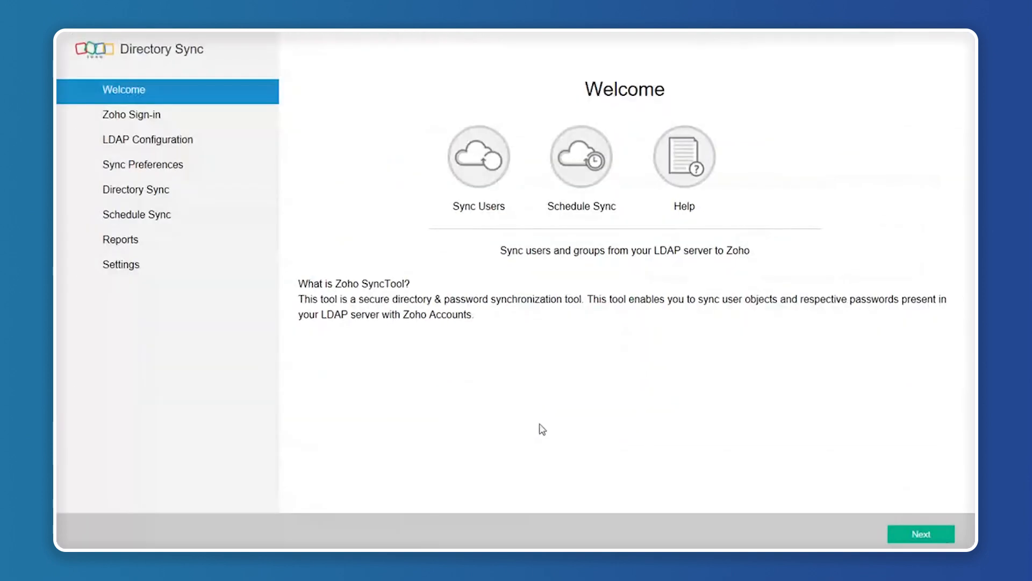
Advance past the Welcome, Zoho Sign-in and LDAP Configuration pages to Select OUs.
left_click(916, 536)
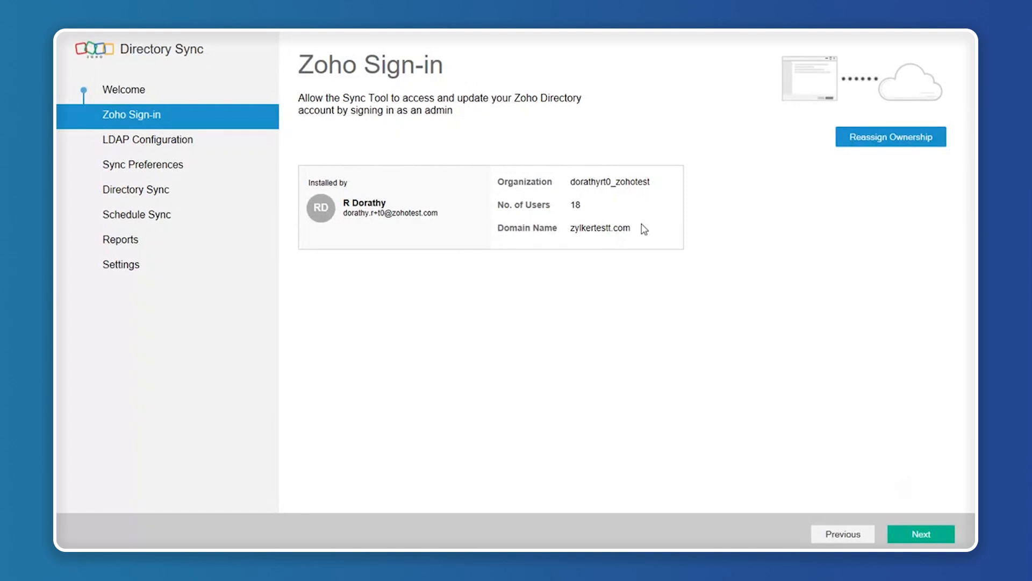
left_click(922, 535)
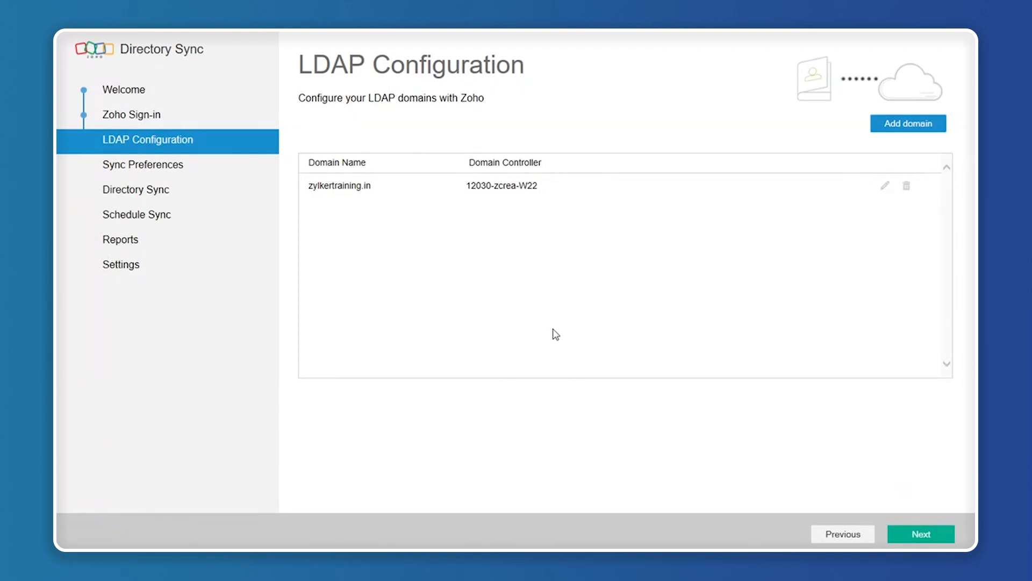
left_click(926, 535)
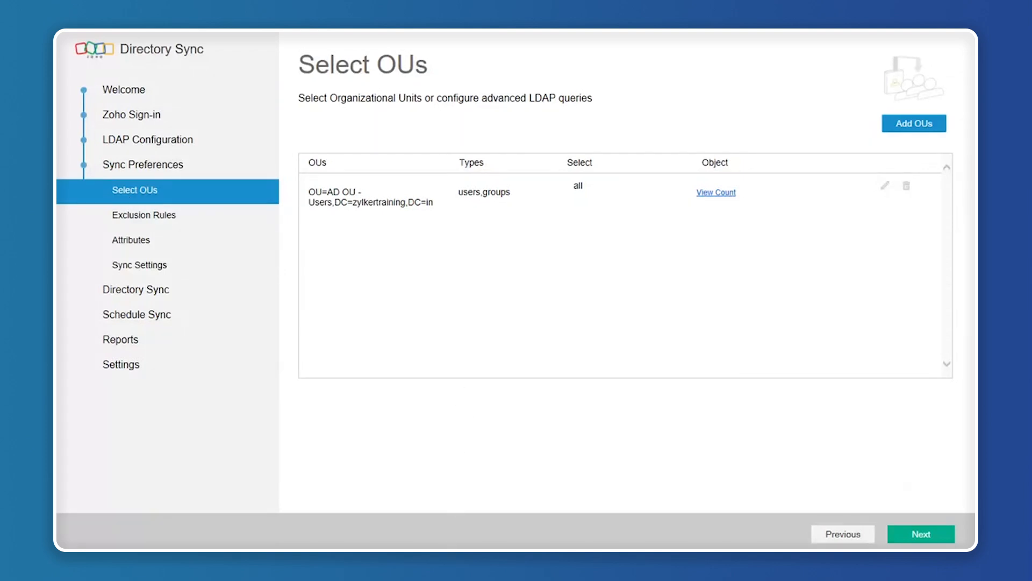
mouse_move(448, 565)
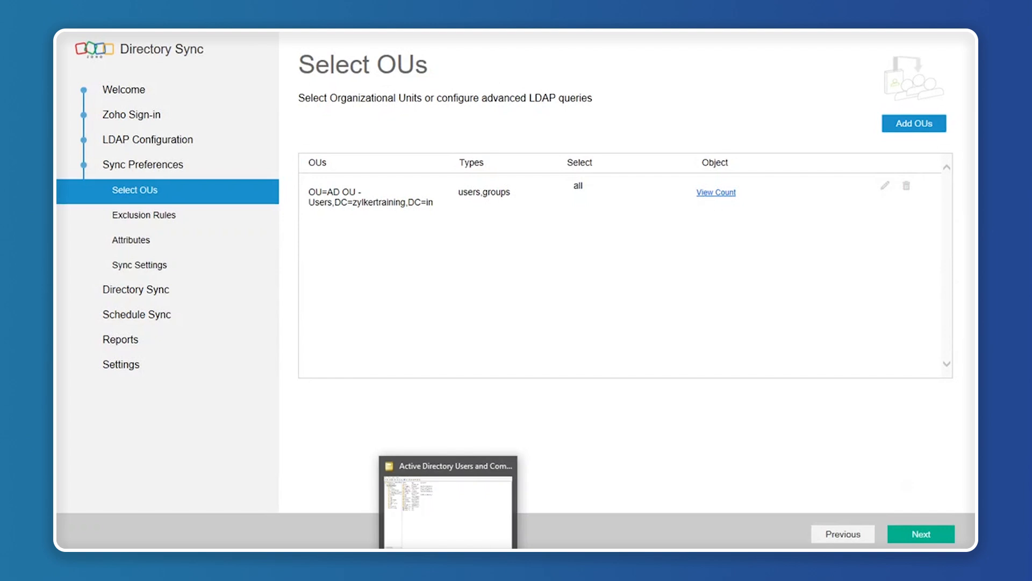
In Active Directory Users and Computers, add organizational unit 'ADOrgUnit' under zylkertraining.in.
left_click(448, 503)
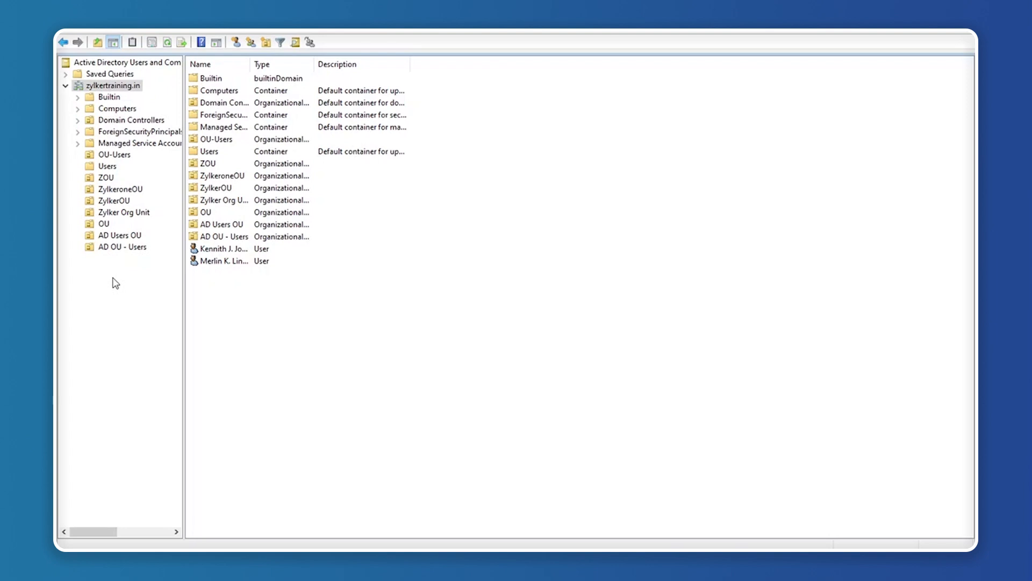
right_click(116, 89)
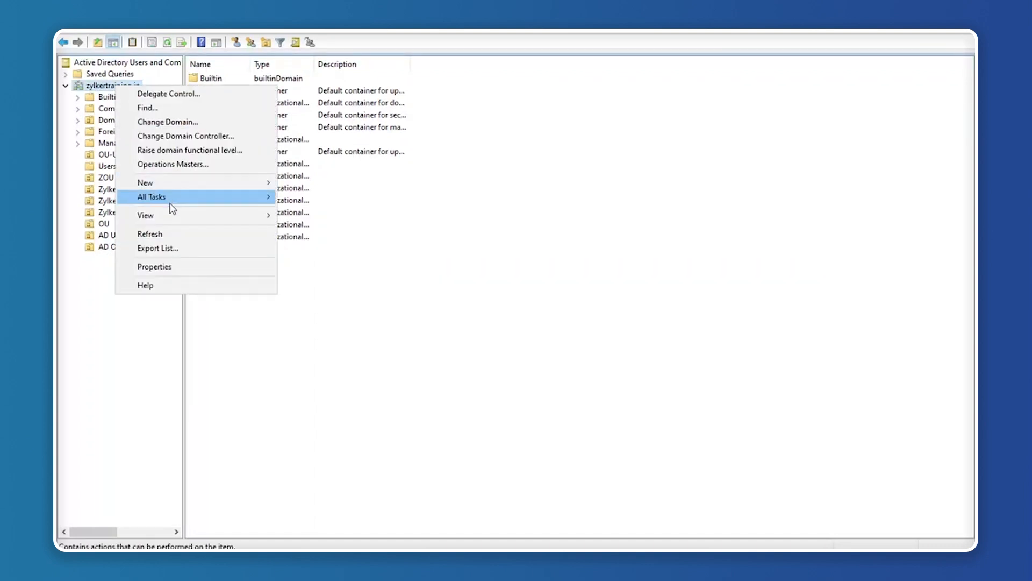
mouse_move(240, 187)
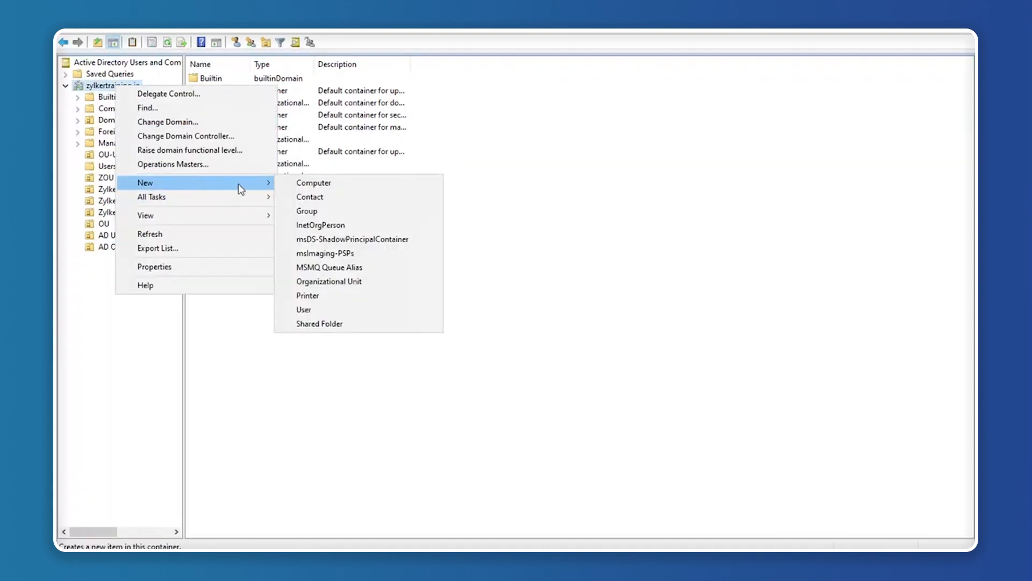
left_click(329, 281)
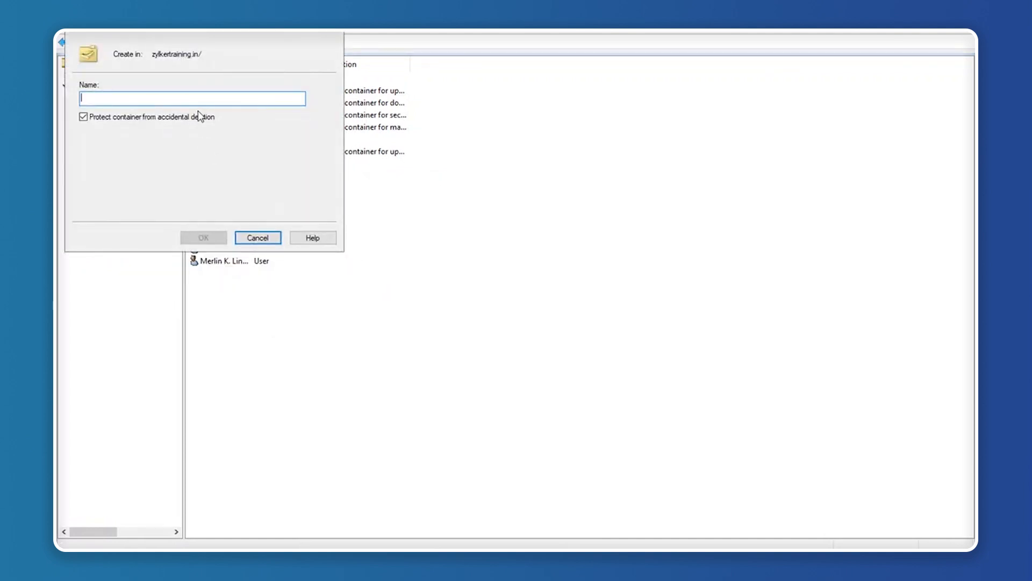
type("ADUnit")
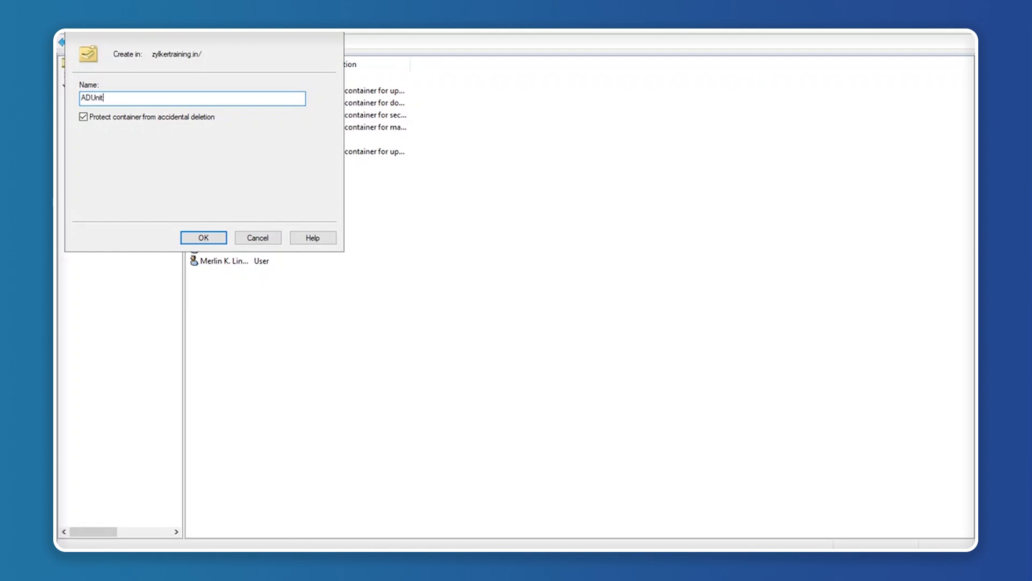
key("BackSpace")
key("BackSpace")
key("BackSpace")
key("BackSpace")
type("Org Unit")
left_click(203, 238)
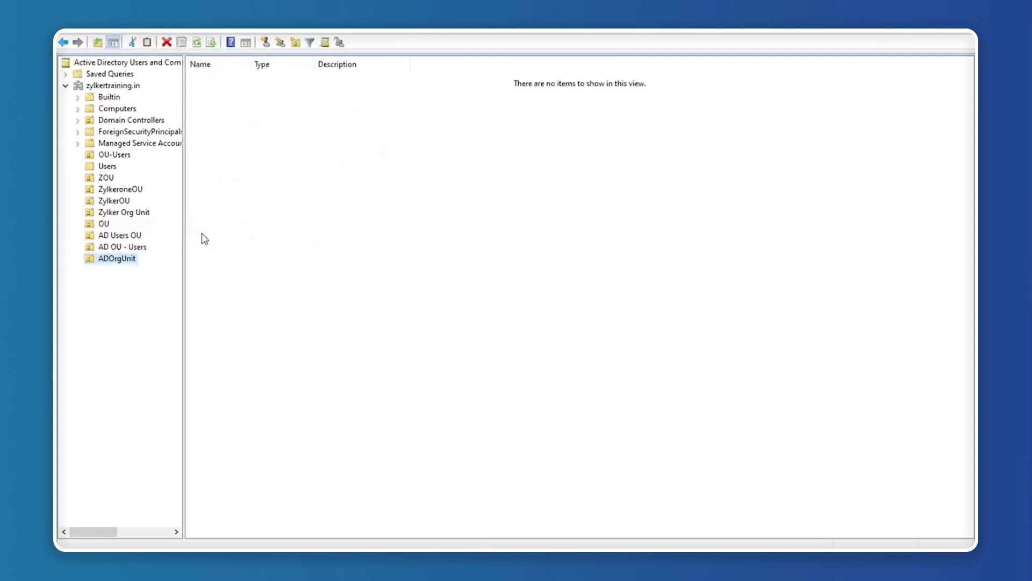
Start a new user in ADOrgUnit, entering first name, initial, last name and logon name.
right_click(115, 261)
mouse_move(166, 316)
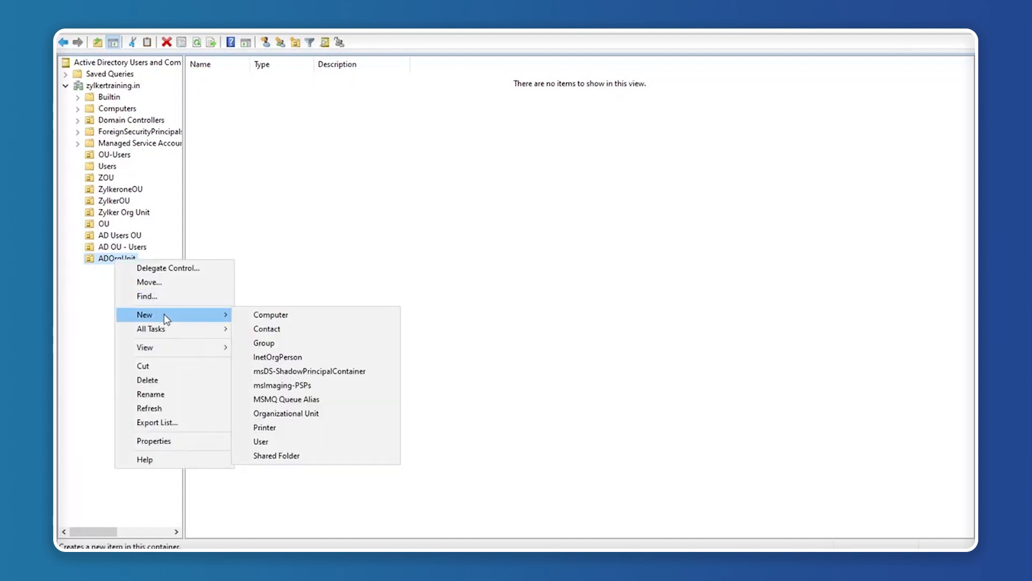
left_click(285, 442)
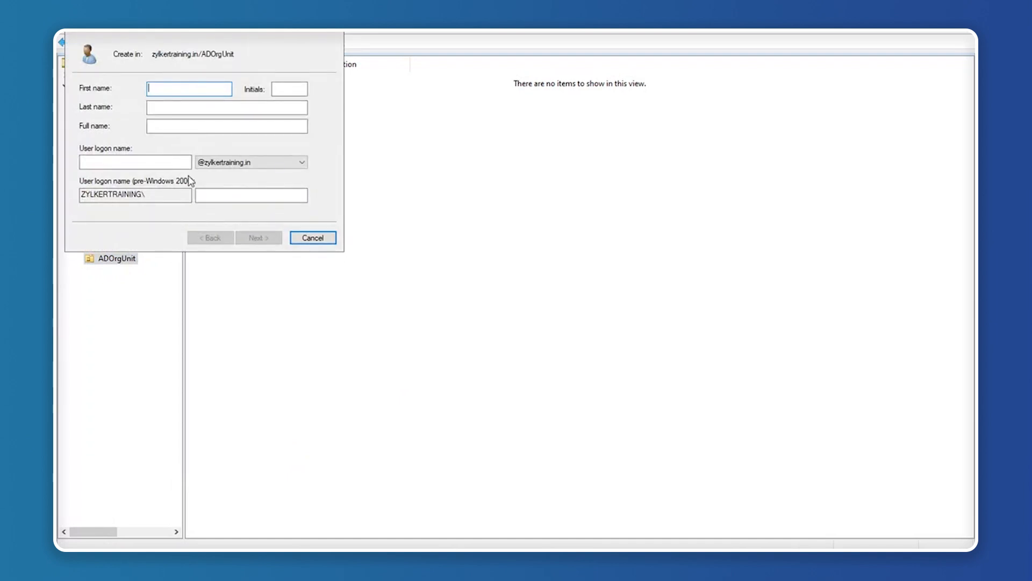
left_click(294, 88)
type("H")
left_click(245, 108)
left_click(148, 162)
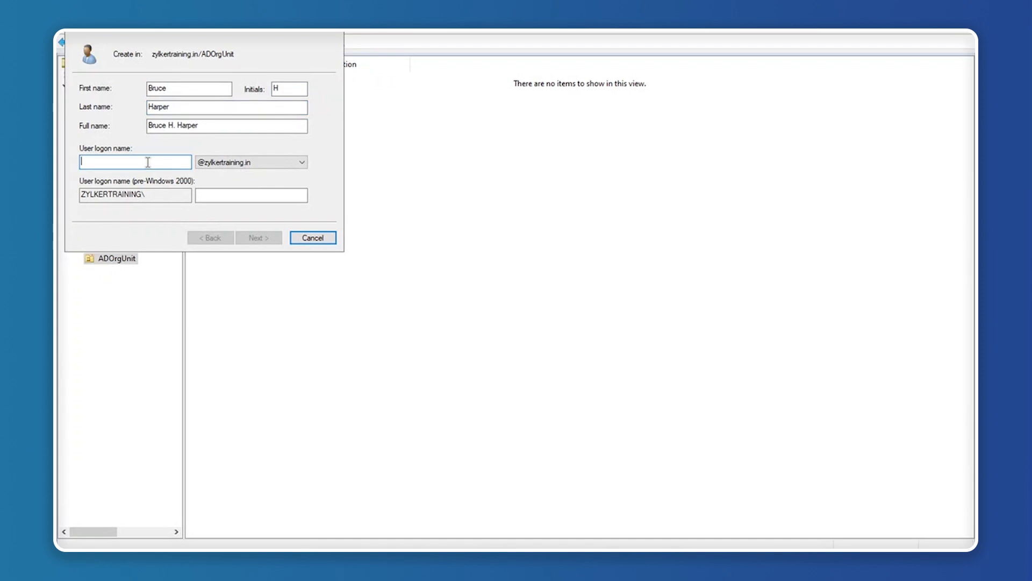
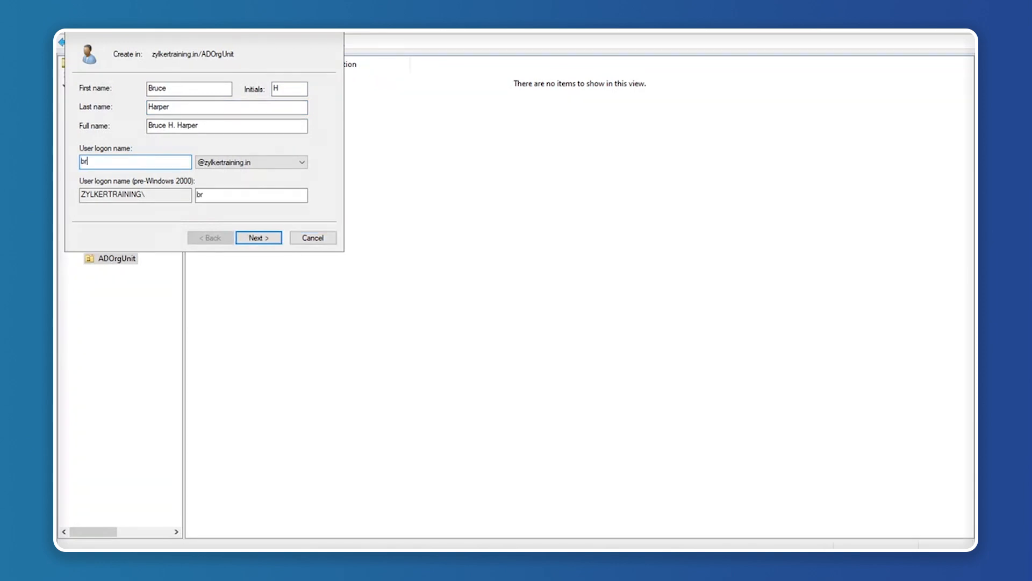
Set and confirm the user's password, mark it never expires, and finish creating the account.
left_click(268, 243)
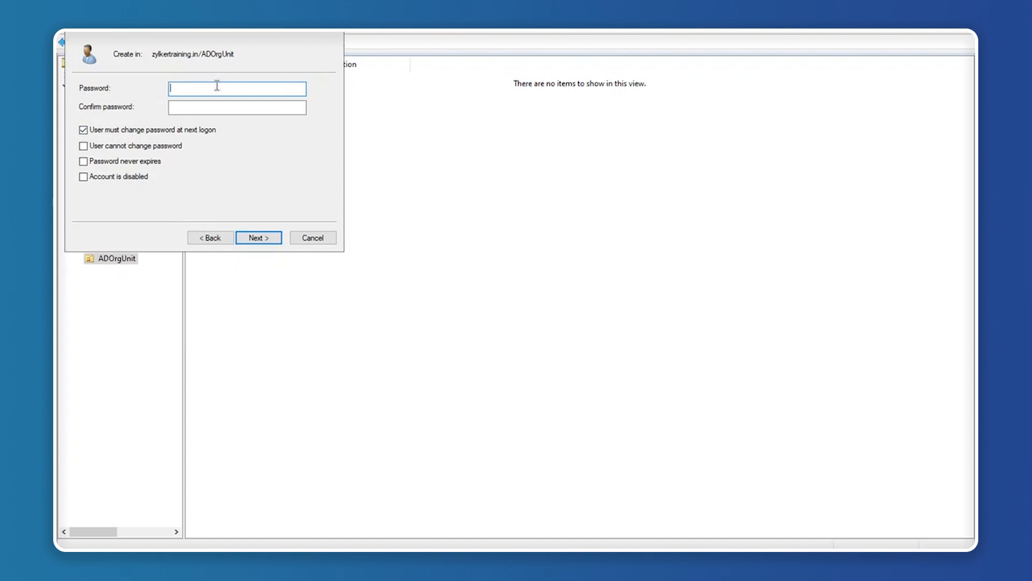
type("************")
left_click(226, 108)
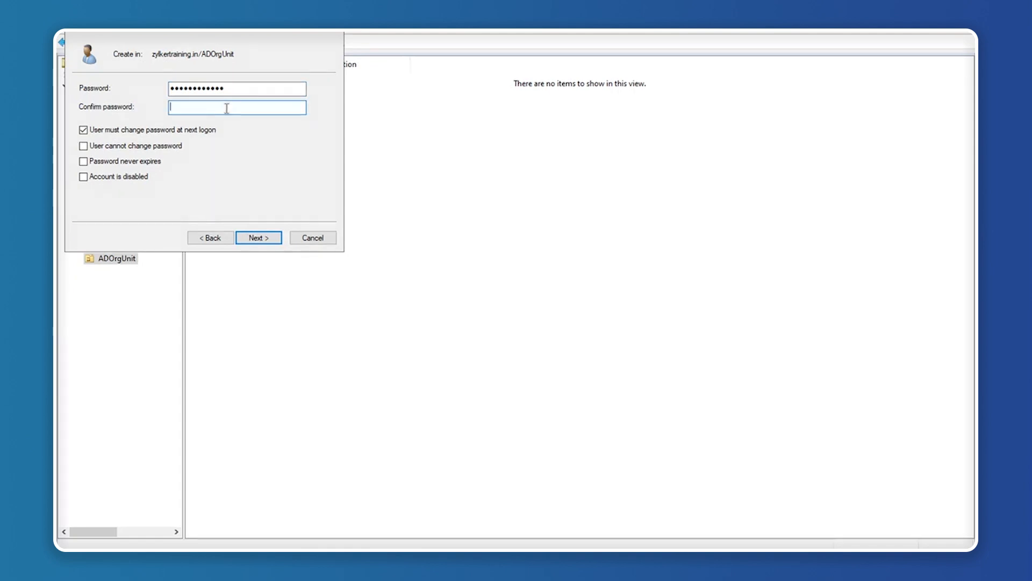
type("************")
left_click(84, 162)
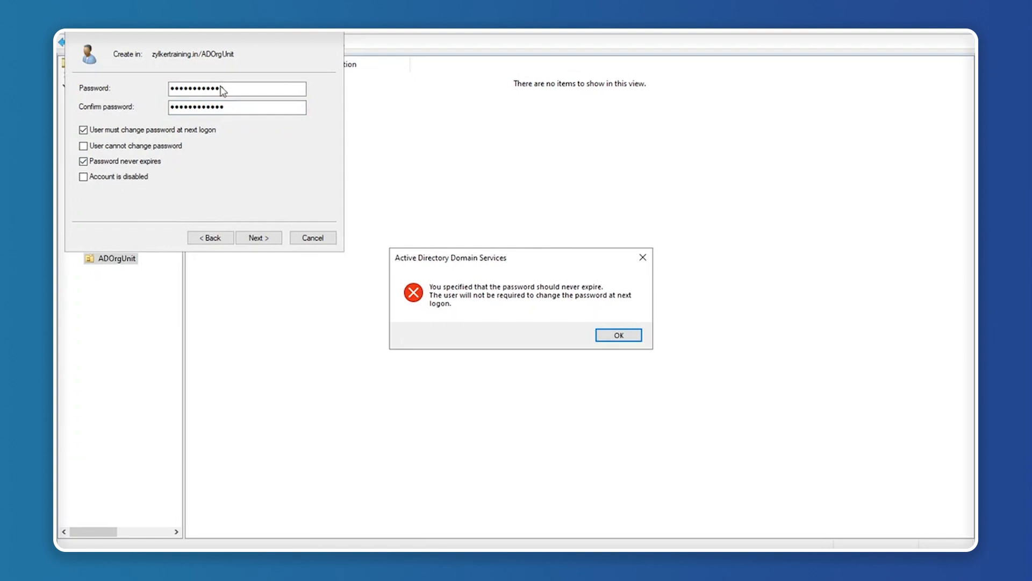
left_click(623, 335)
left_click(258, 238)
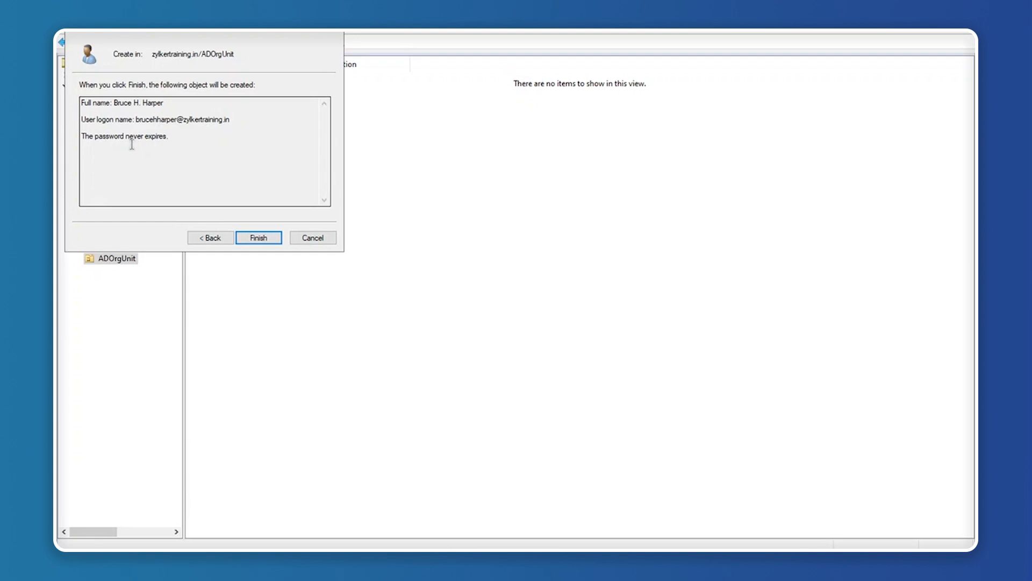
left_click(262, 242)
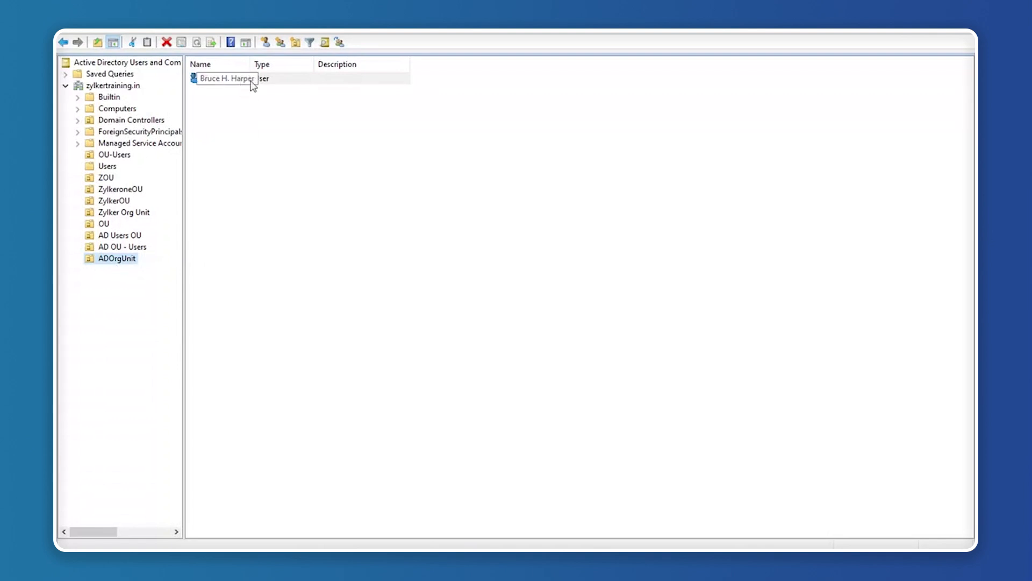
Enter the new user's e-mail address in its Properties, apply it and close the dialog.
right_click(271, 87)
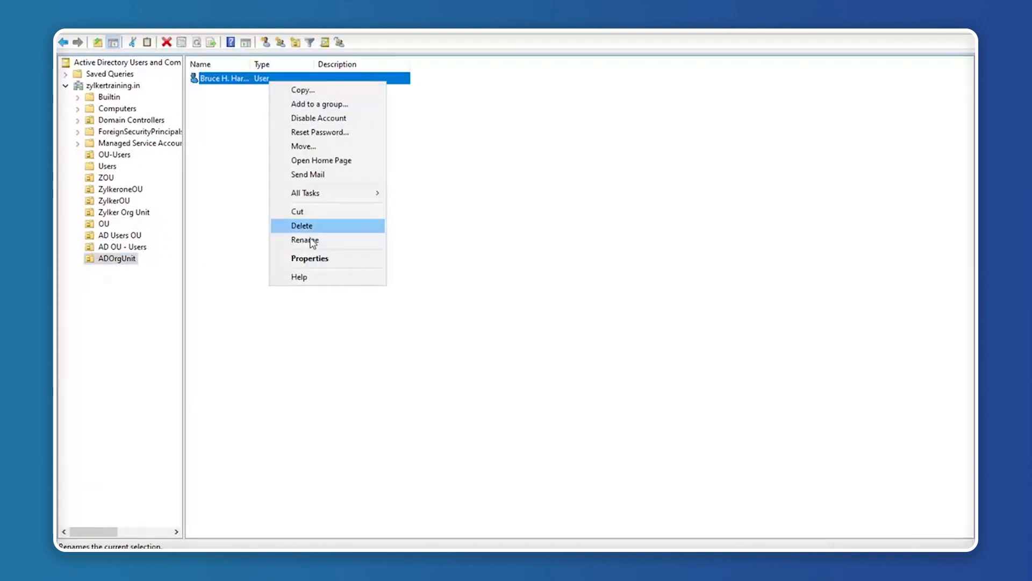
left_click(328, 259)
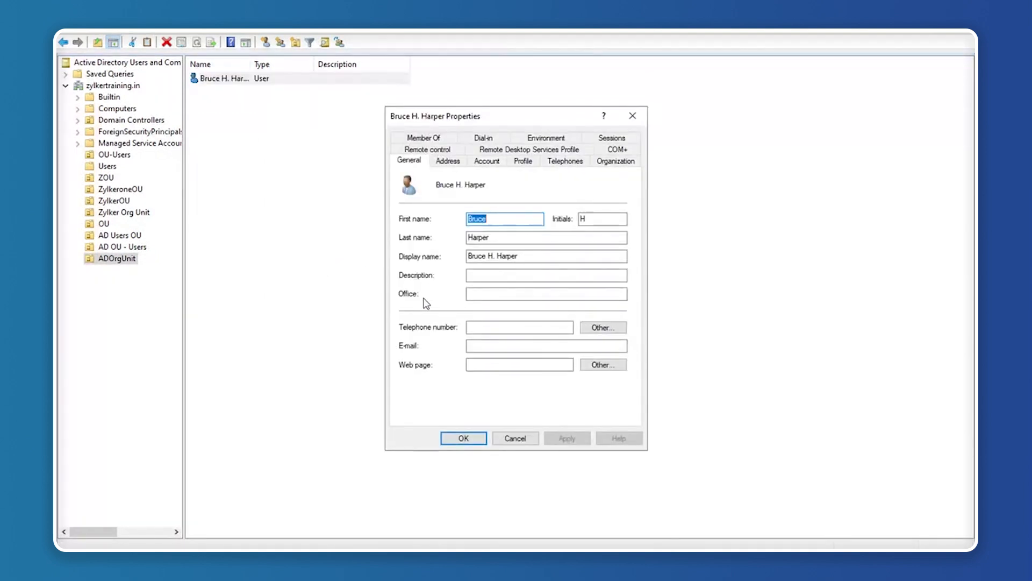
left_click(476, 348)
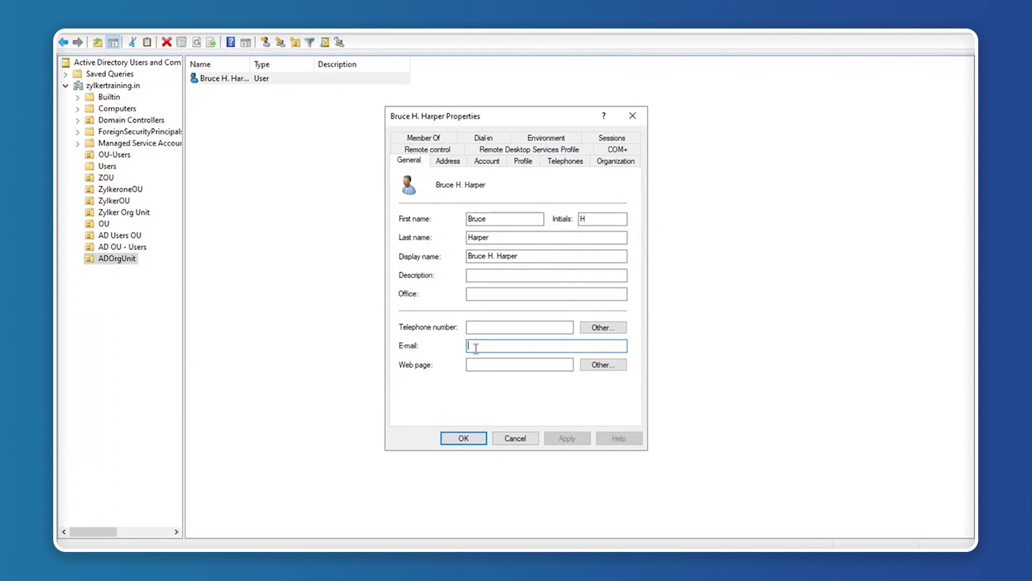
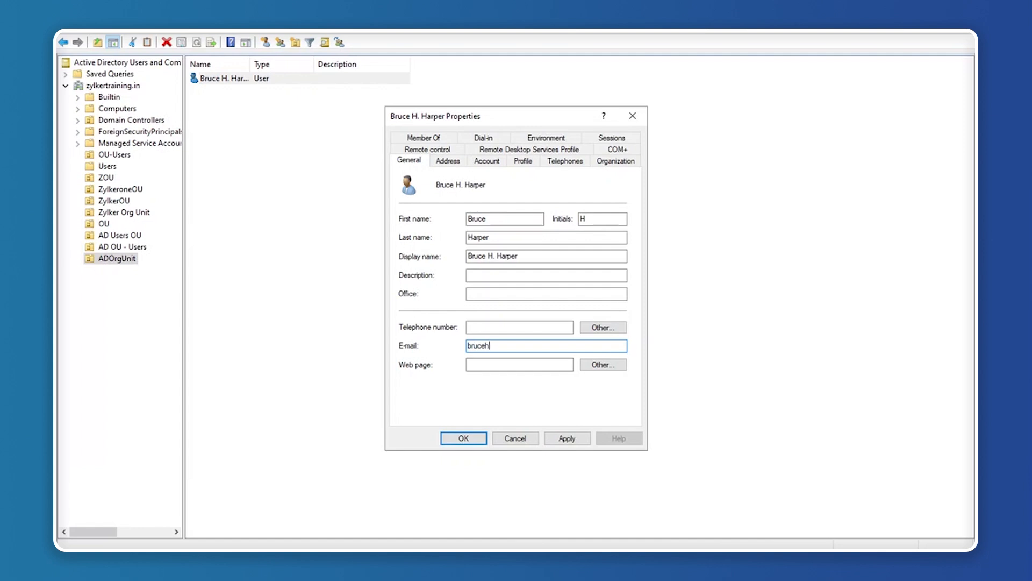
left_click(565, 439)
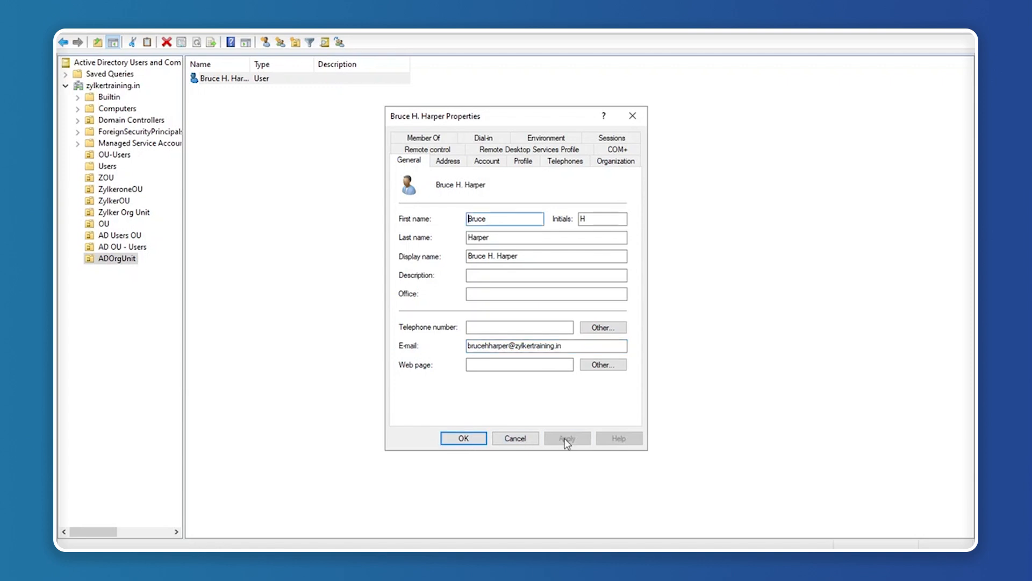
left_click(465, 438)
left_click(302, 178)
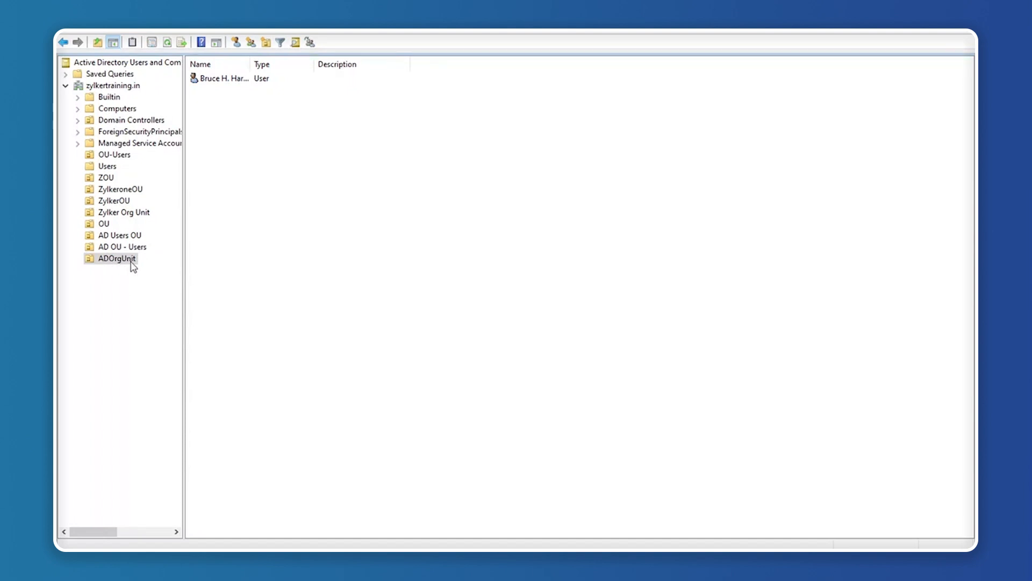
Switch to the Sync Tool, then open and cancel the form for adding another OU.
mouse_move(417, 548)
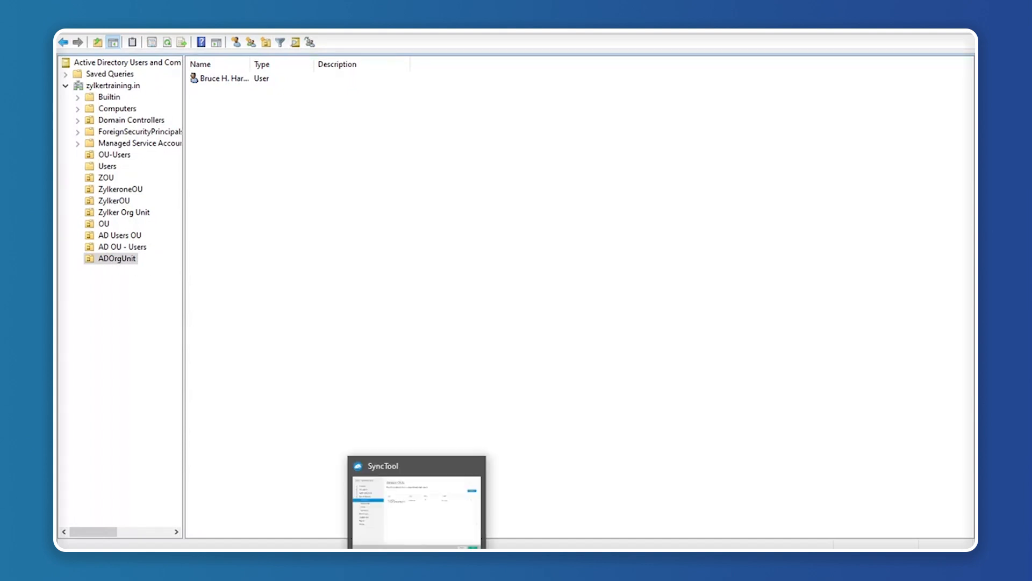
left_click(417, 506)
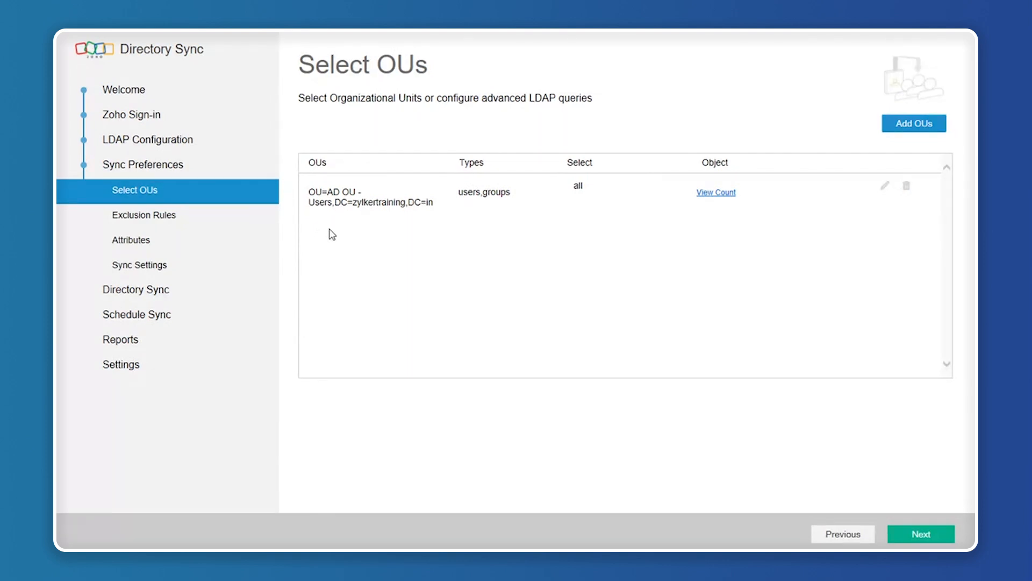
left_click(917, 129)
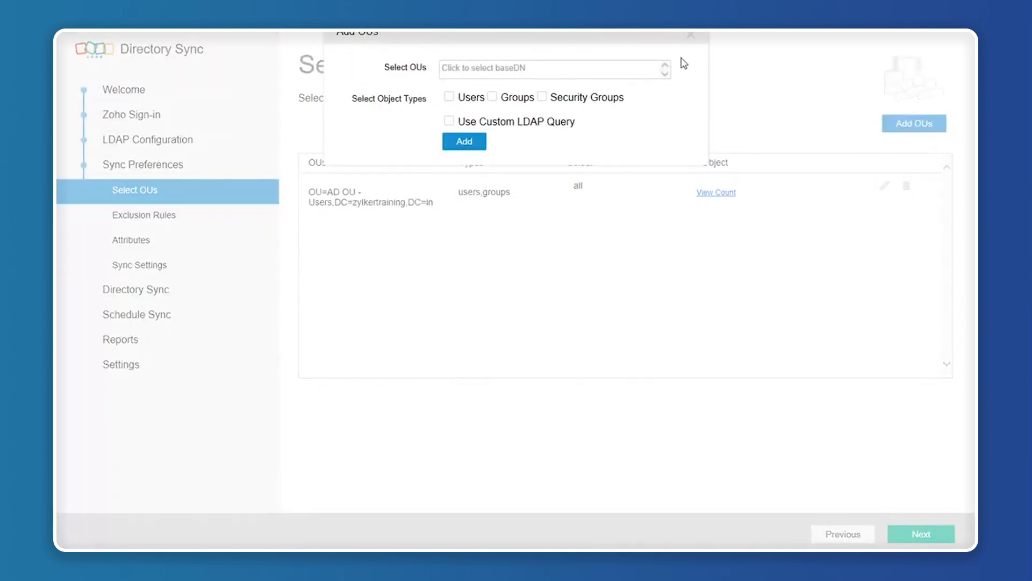
left_click(691, 35)
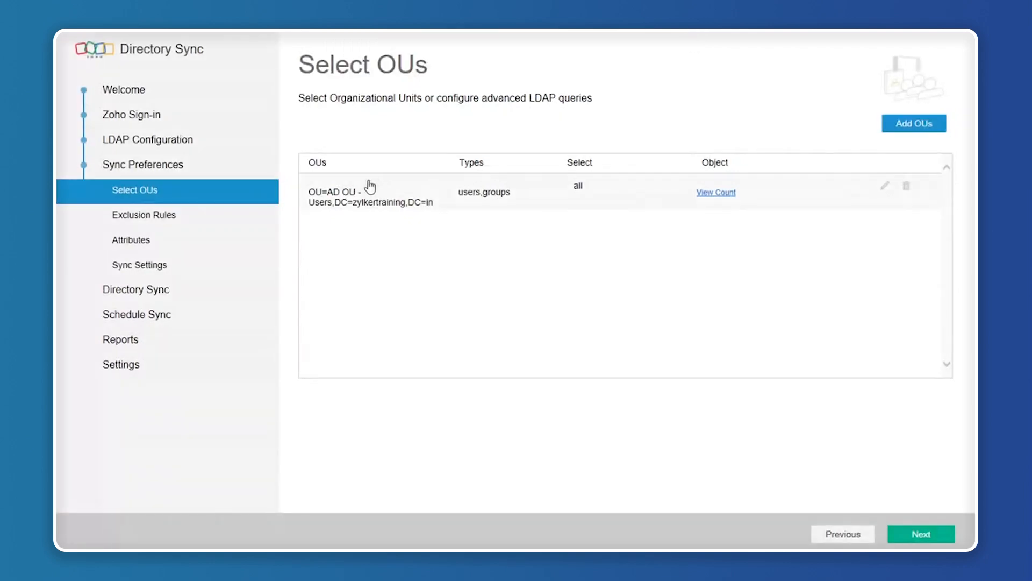
Replace AD OU - Users with ADOrgUnit as the OU's base DN, save, and view its count.
left_click(886, 189)
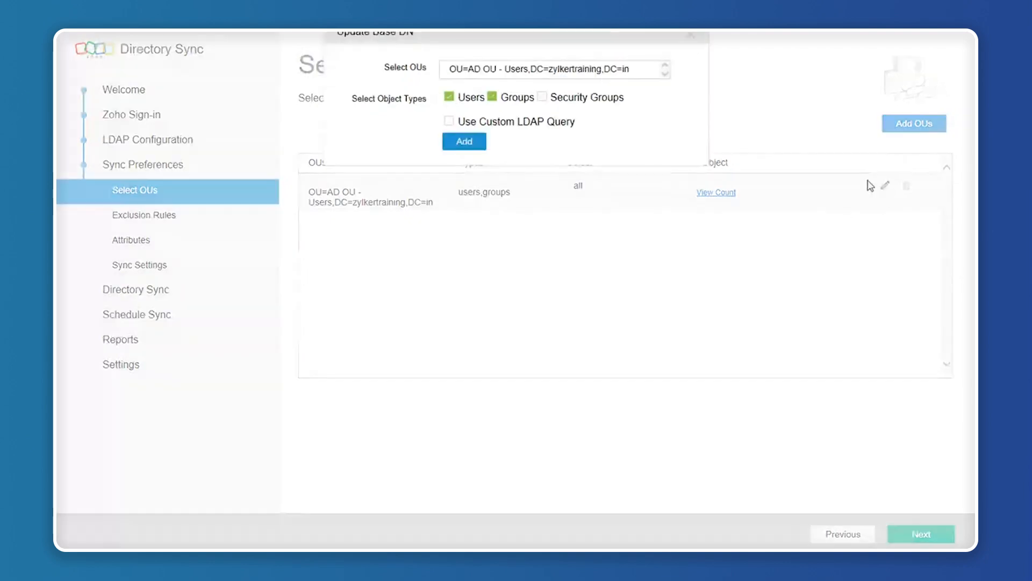
left_click(612, 73)
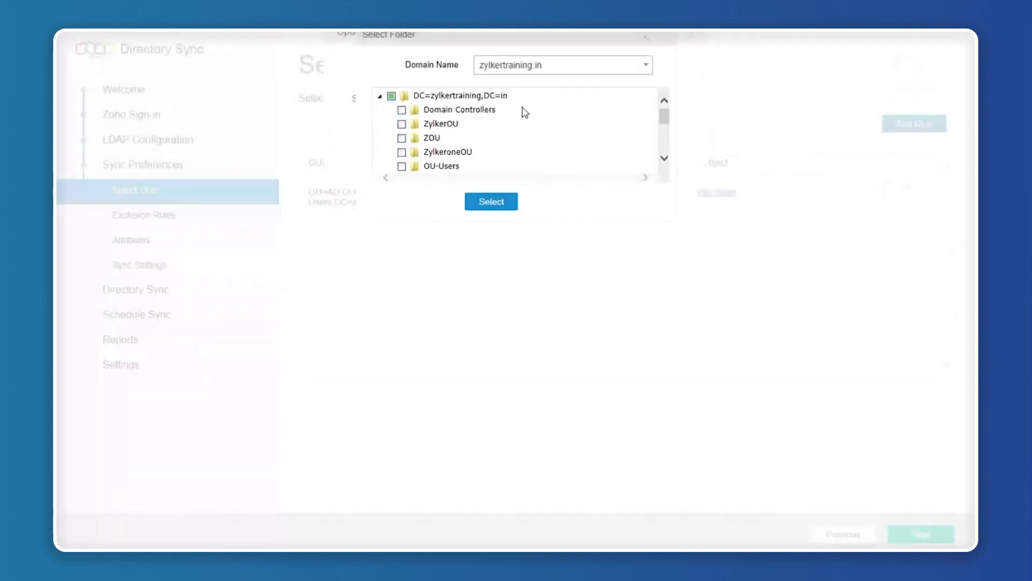
scroll(447, 143, "down", 4)
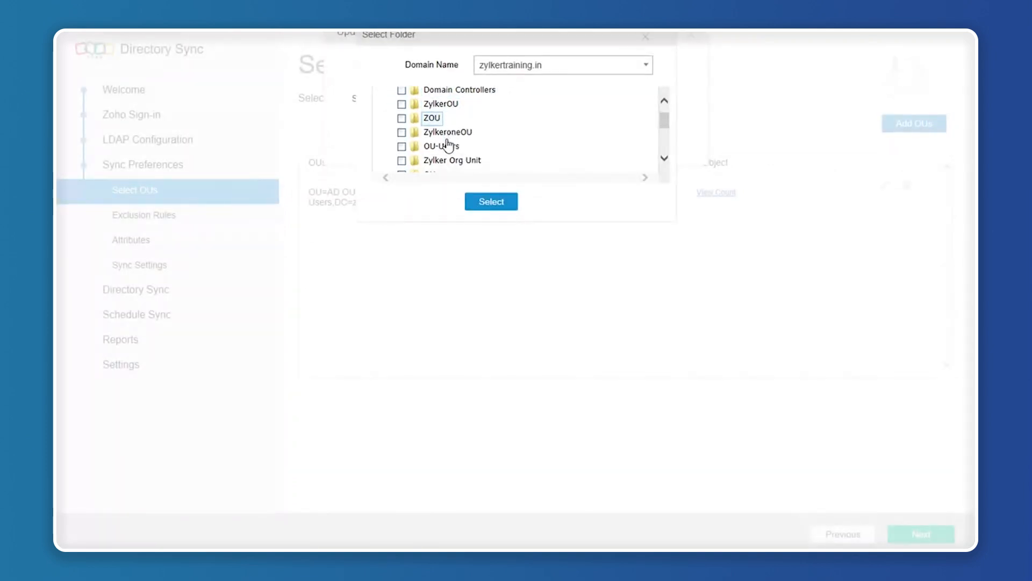
scroll(449, 143, "down", 2)
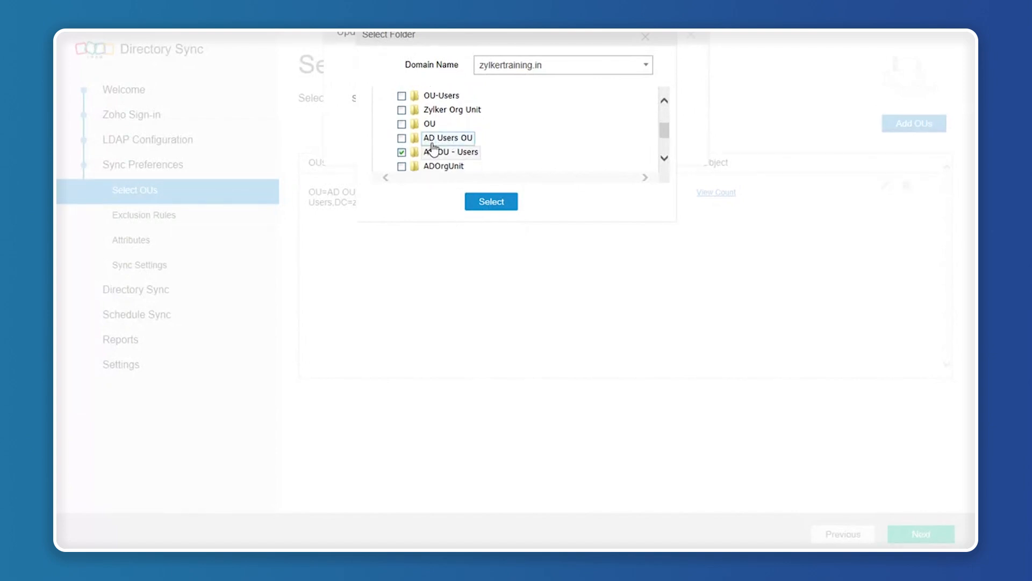
left_click(401, 143)
scroll(404, 145, "down", 1)
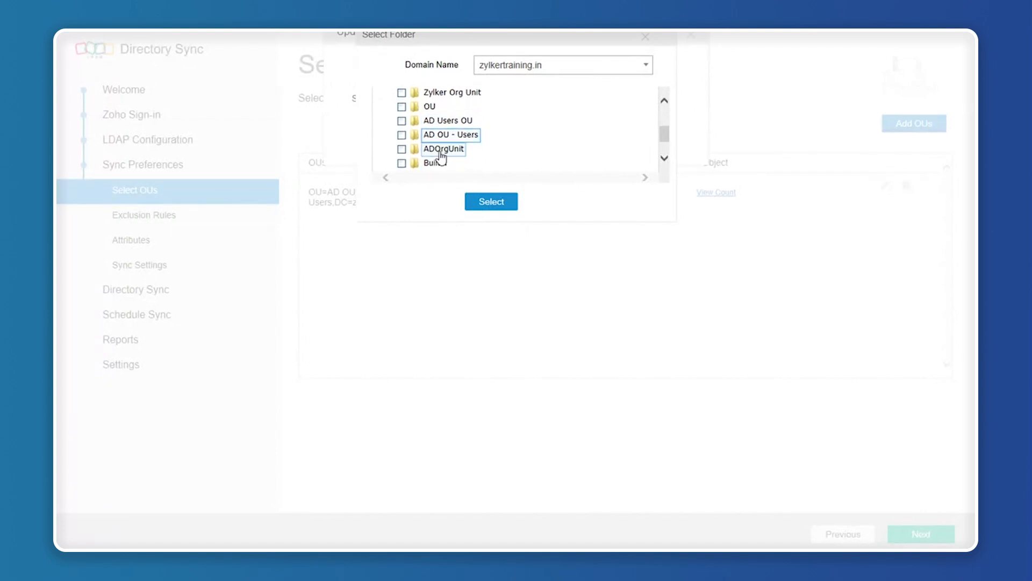
left_click(402, 150)
left_click(491, 202)
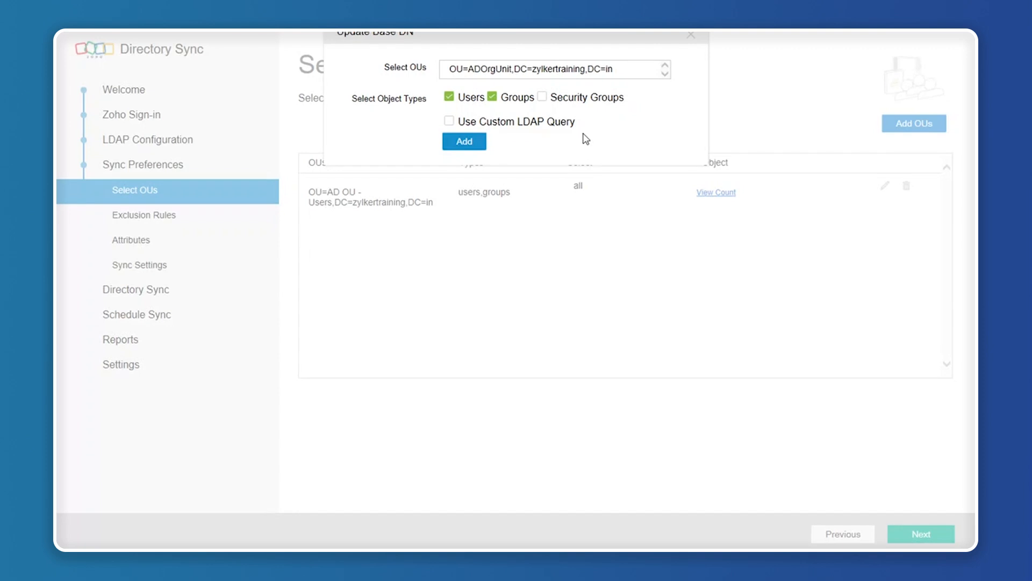
left_click(466, 142)
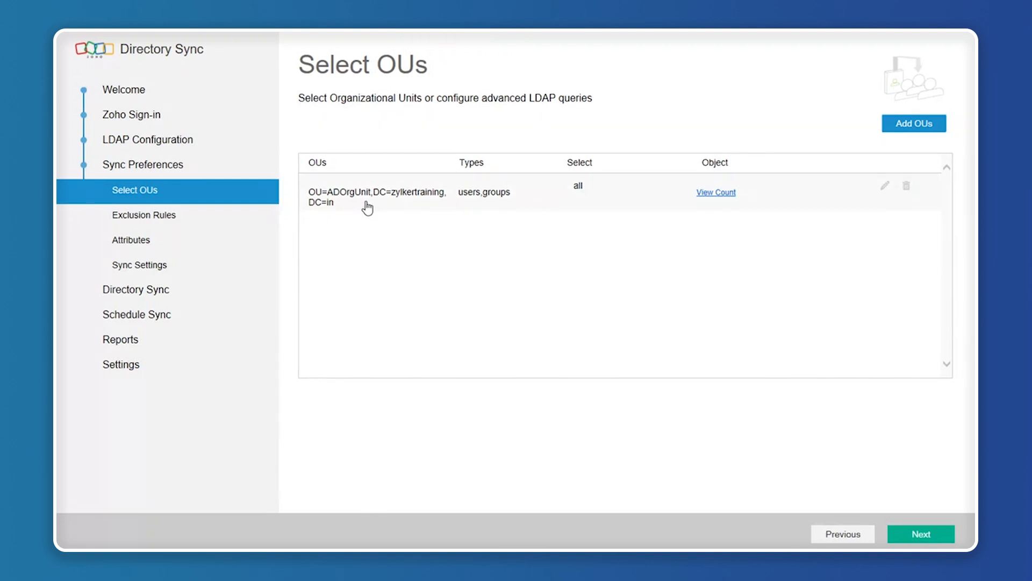
left_click(716, 193)
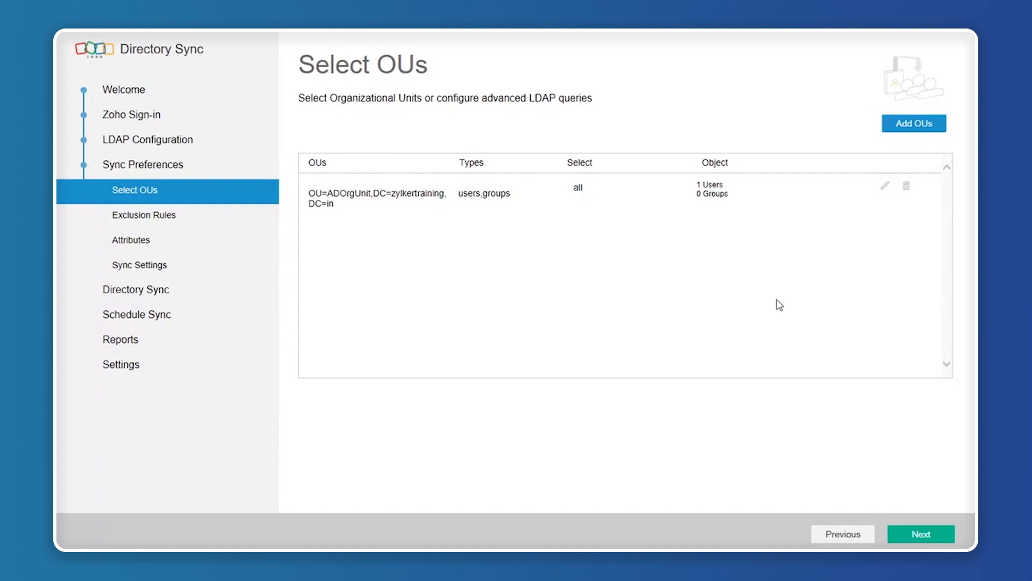
On the Exclusion Rules page, try a rule with field sn and object Users, then discard it.
left_click(923, 535)
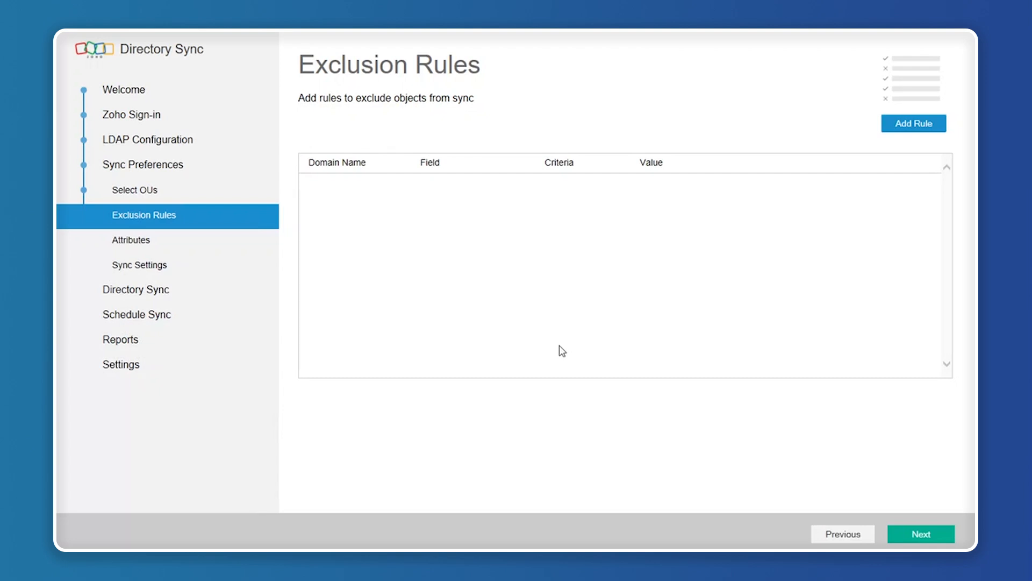
left_click(904, 124)
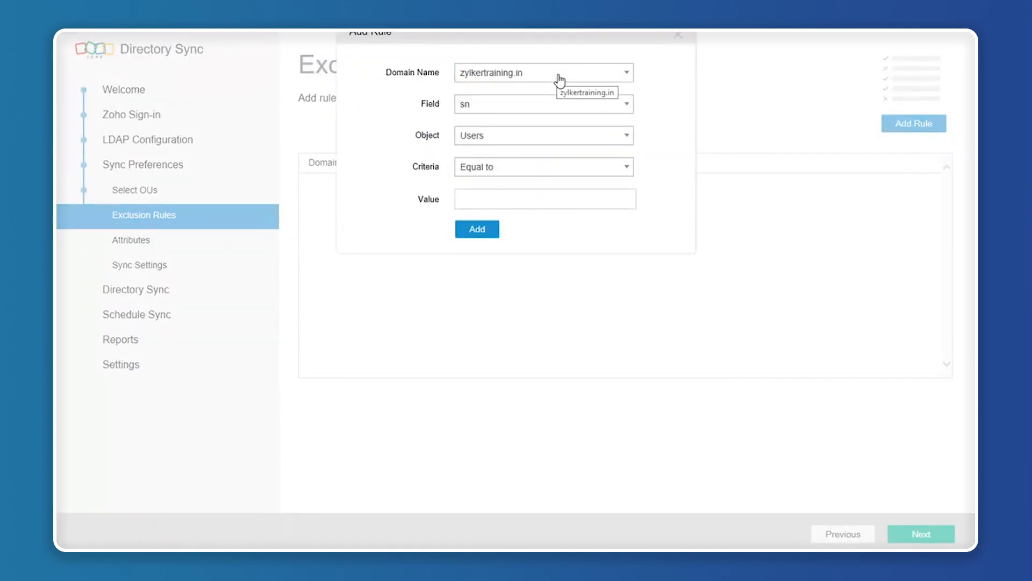
left_click(525, 108)
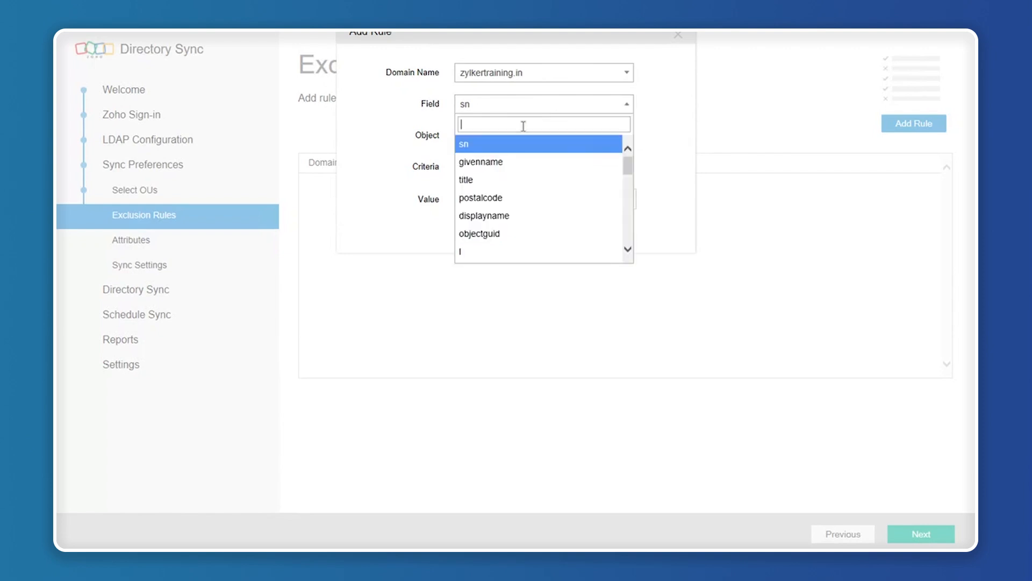
left_click(470, 142)
left_click(471, 141)
left_click(411, 175)
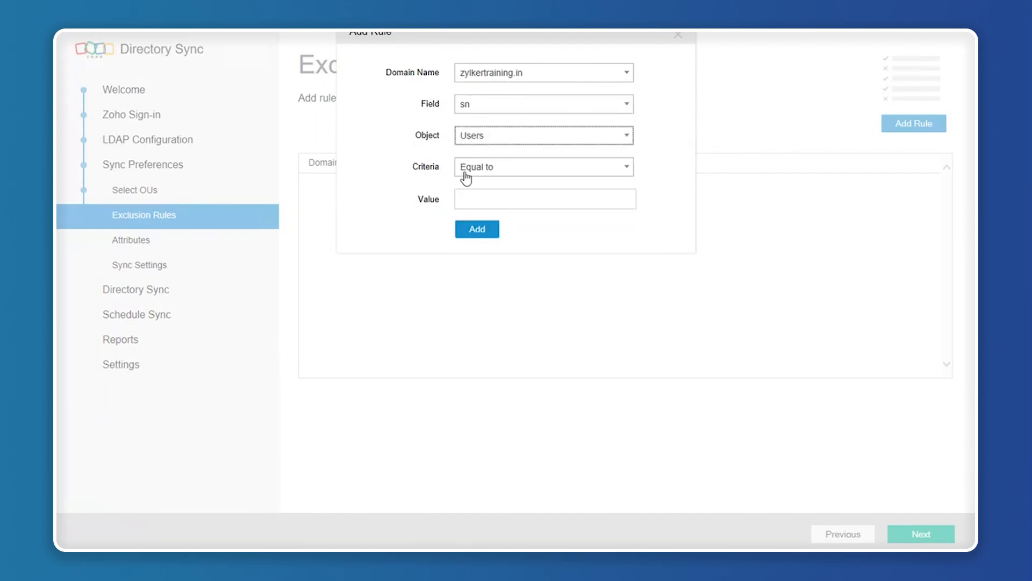
left_click(487, 200)
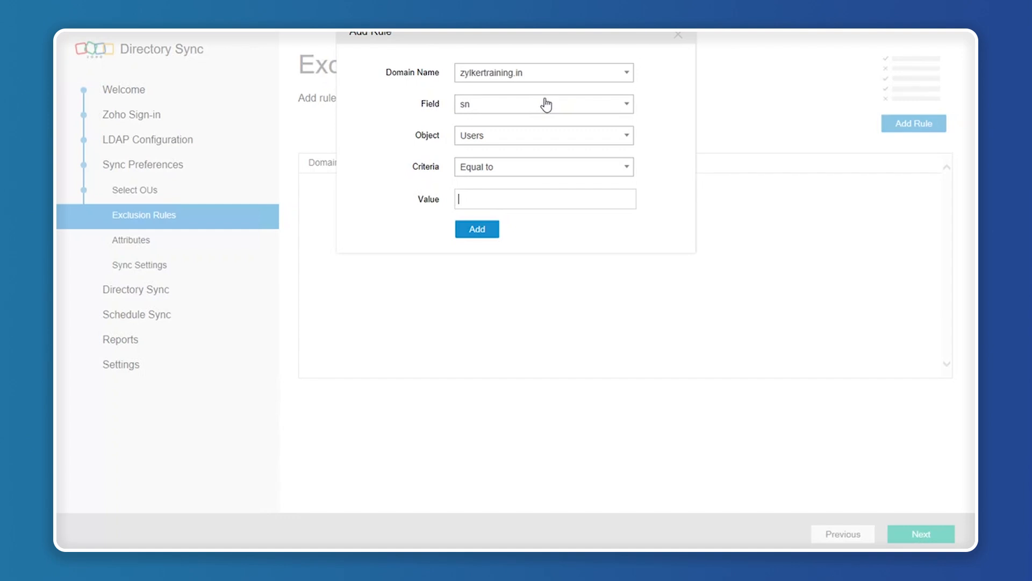
left_click(678, 35)
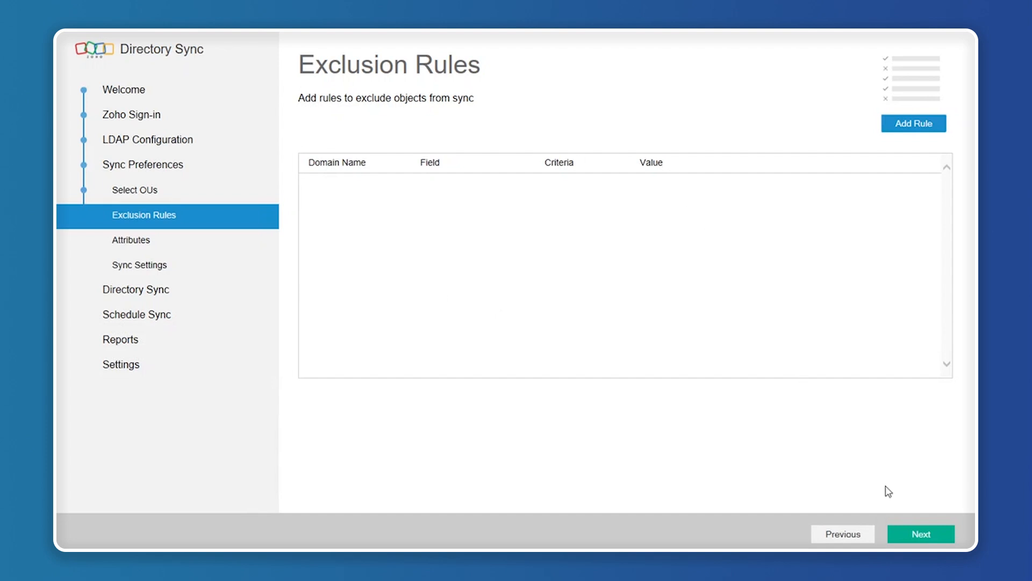
Open the Attributes page, scroll through the user mappings, then show the Groups mappings.
left_click(936, 542)
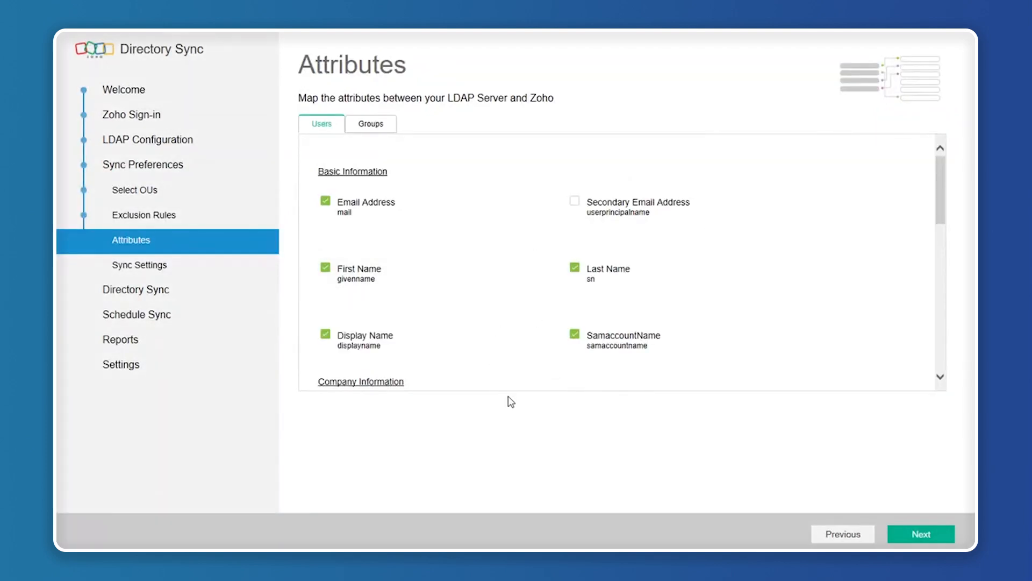
scroll(710, 362, "down", 1)
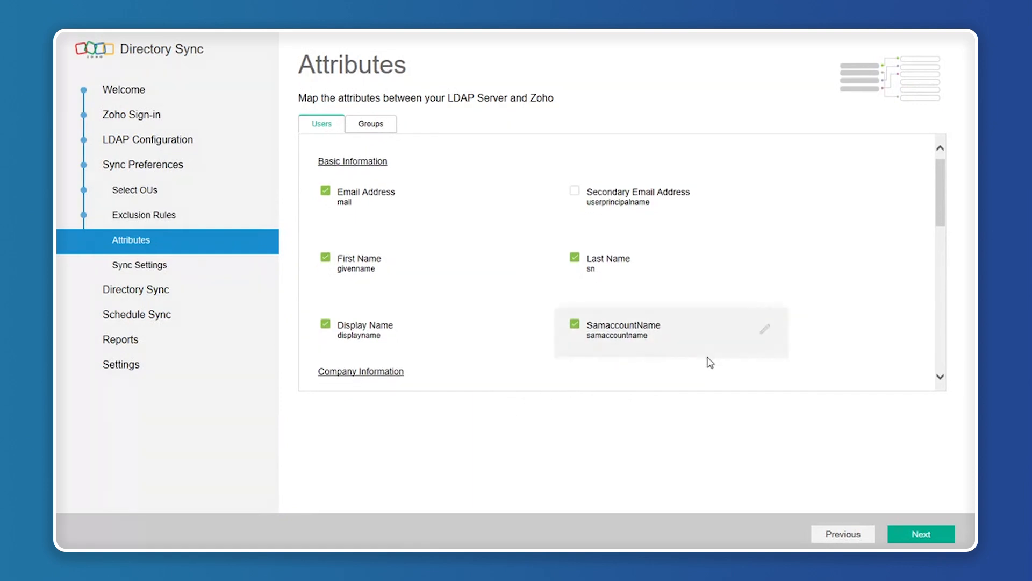
scroll(711, 362, "down", 2)
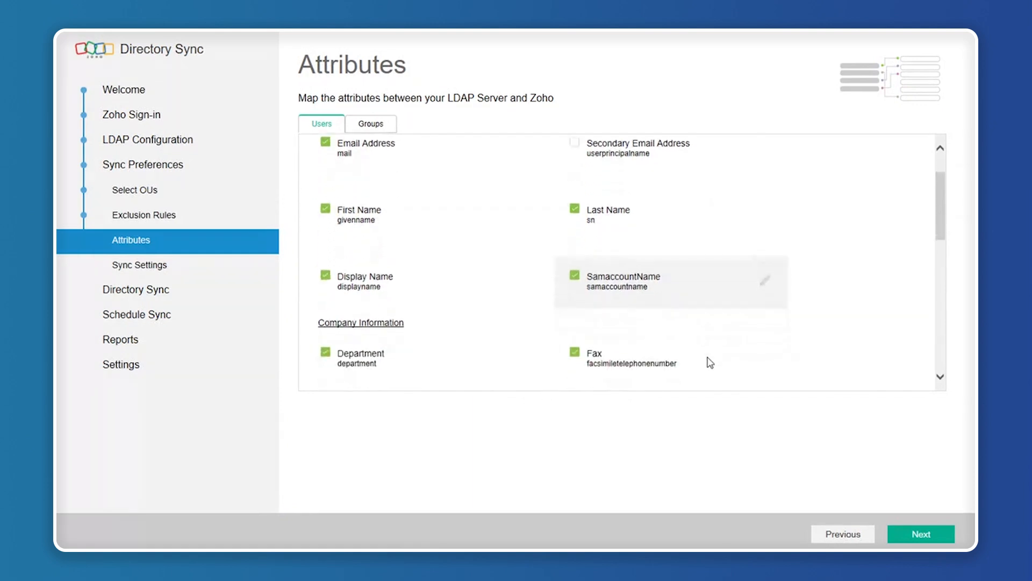
scroll(711, 362, "down", 3)
scroll(710, 363, "down", 3)
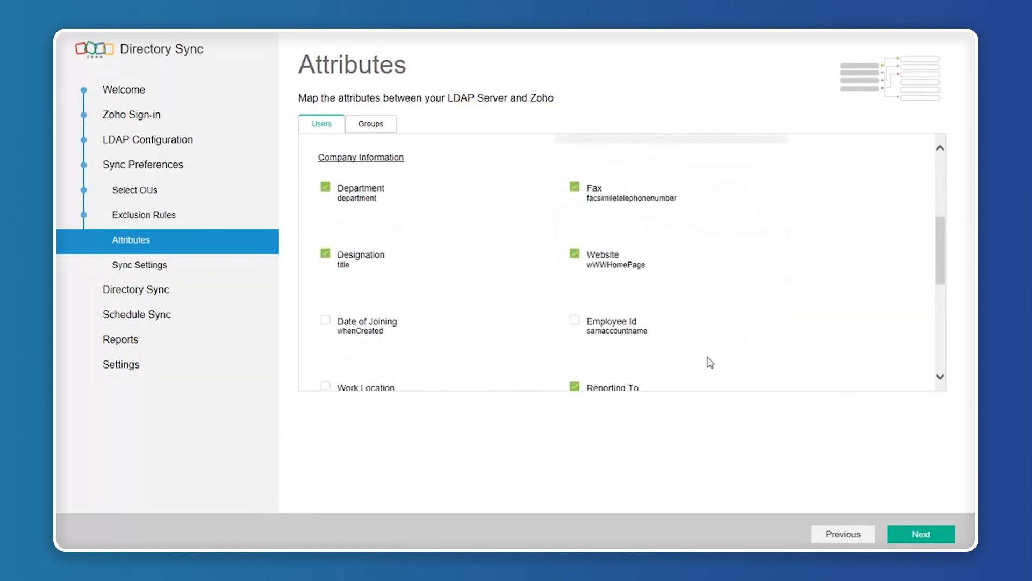
scroll(711, 362, "down", 5)
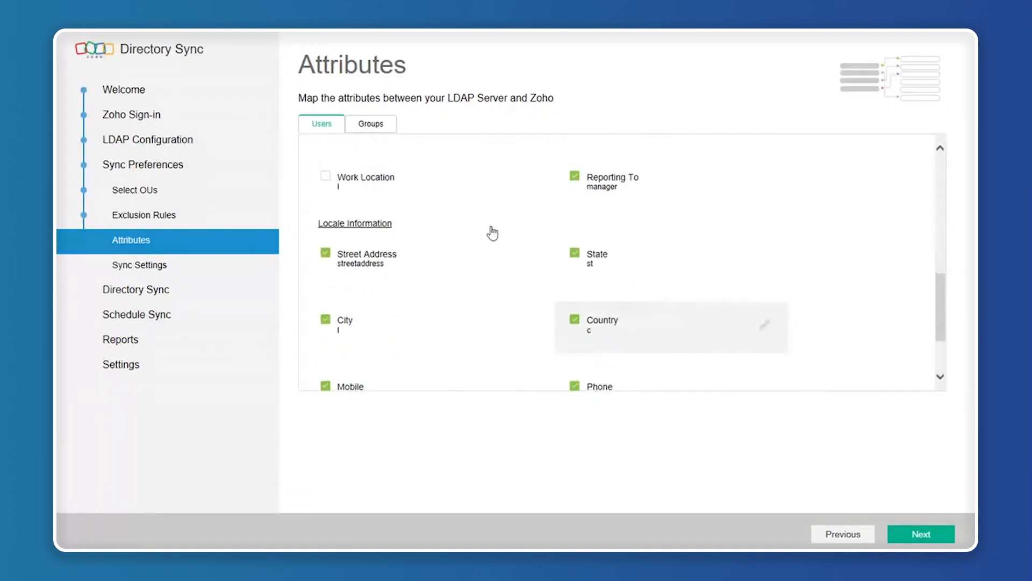
left_click(374, 131)
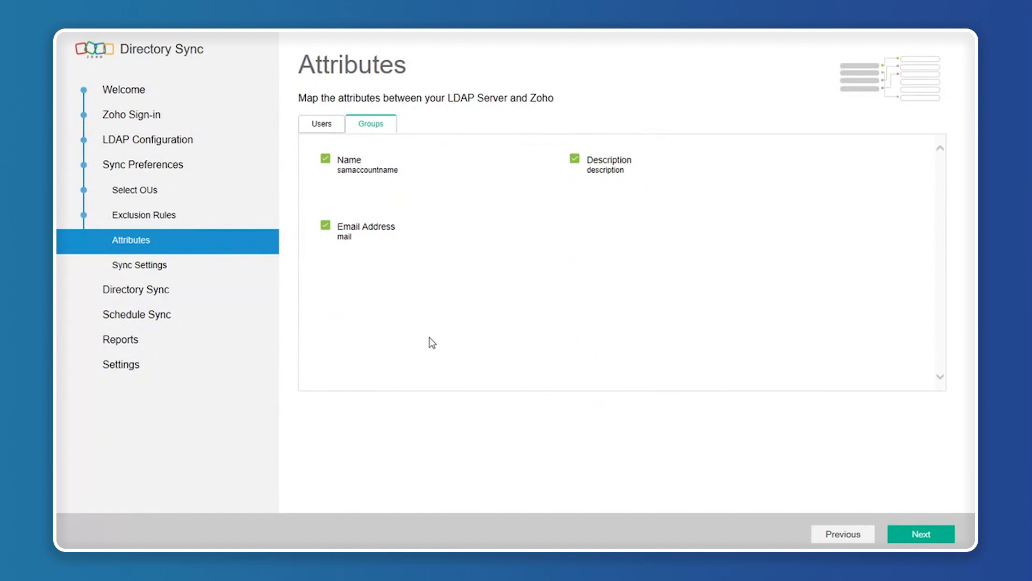
Advance from Attributes through Sync Settings to the Sync Users page.
left_click(923, 535)
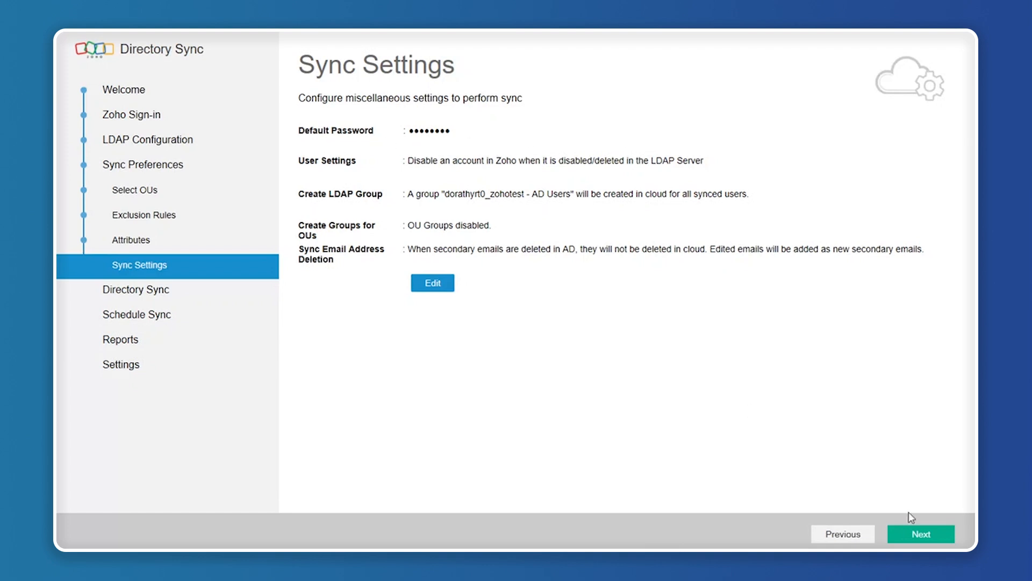
left_click(922, 534)
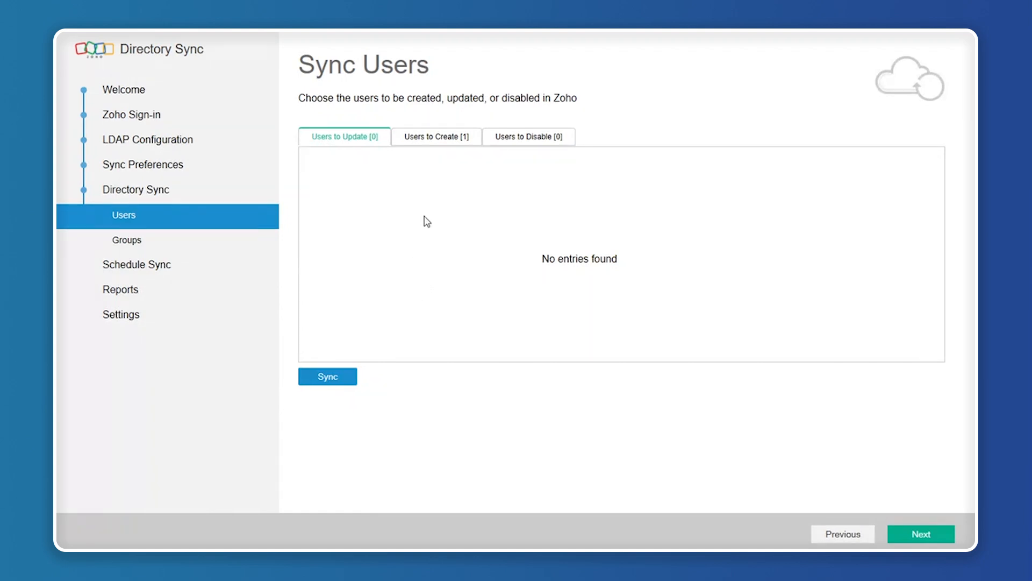
Sync the one pending user from the Users to Create list, then return to Zoho Directory in Edge.
left_click(423, 144)
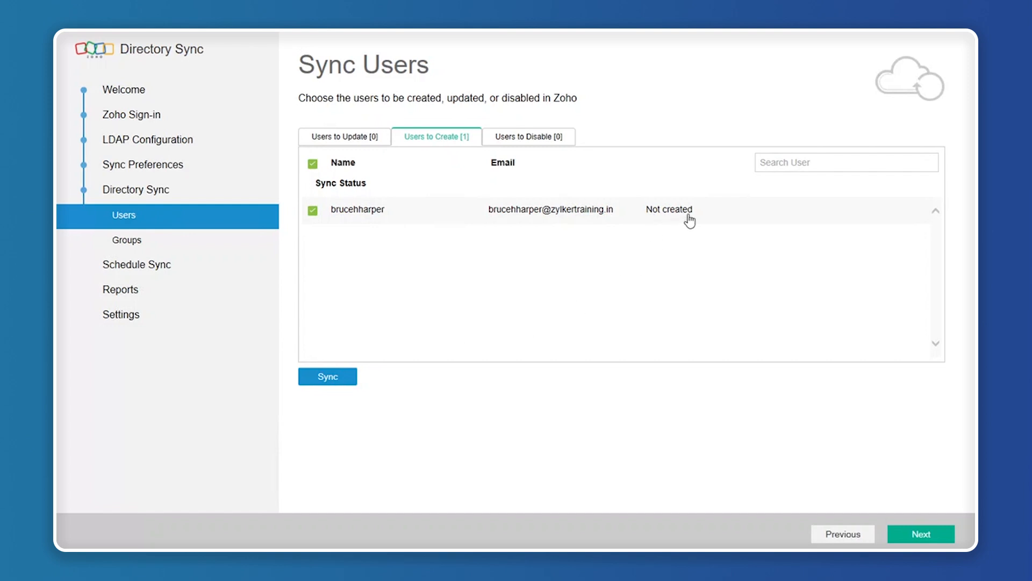
left_click(329, 377)
mouse_move(353, 562)
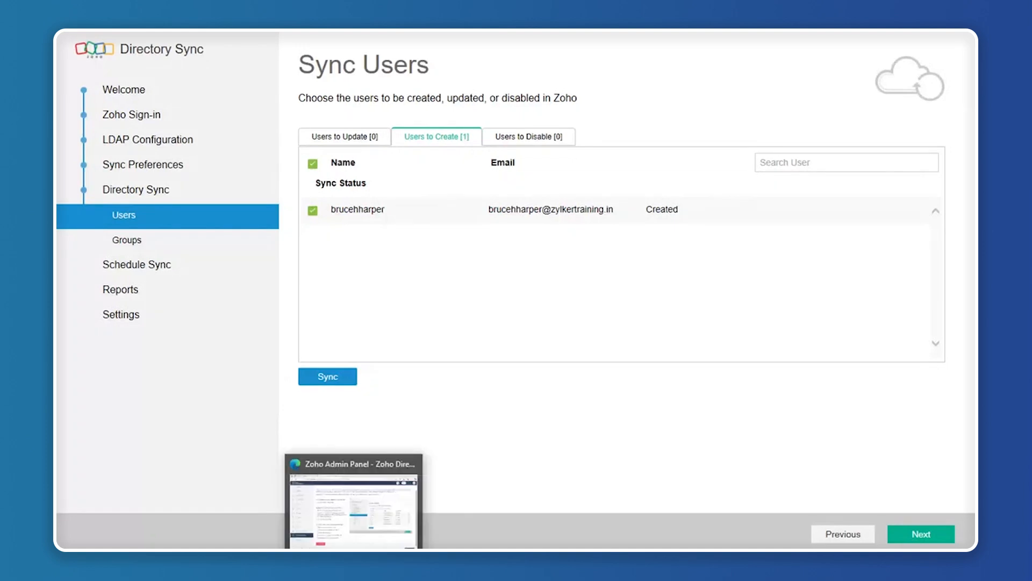
left_click(343, 511)
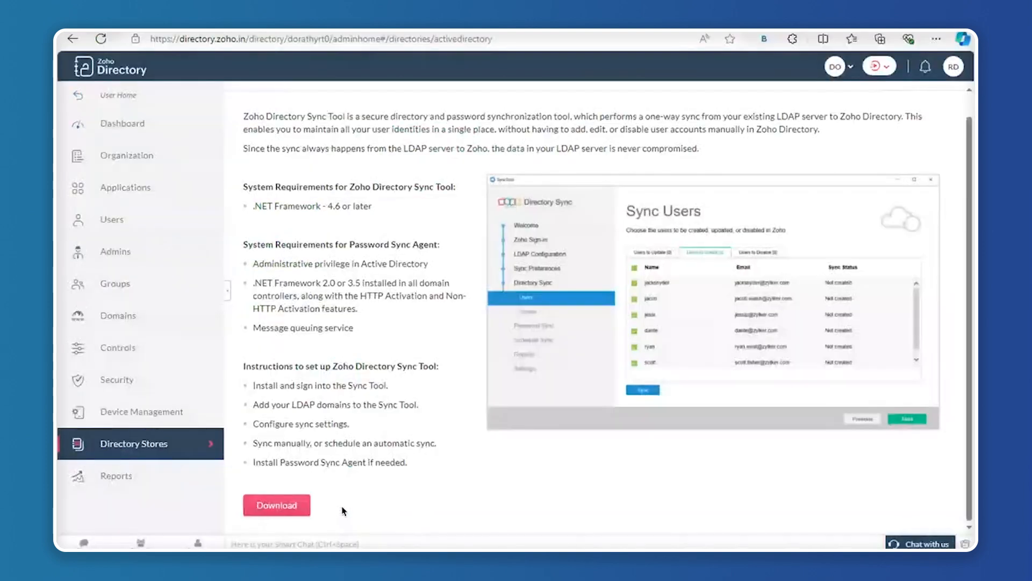
Open the Zoho Directory Users list and check that the newly synced user shows as not invited yet.
left_click(103, 231)
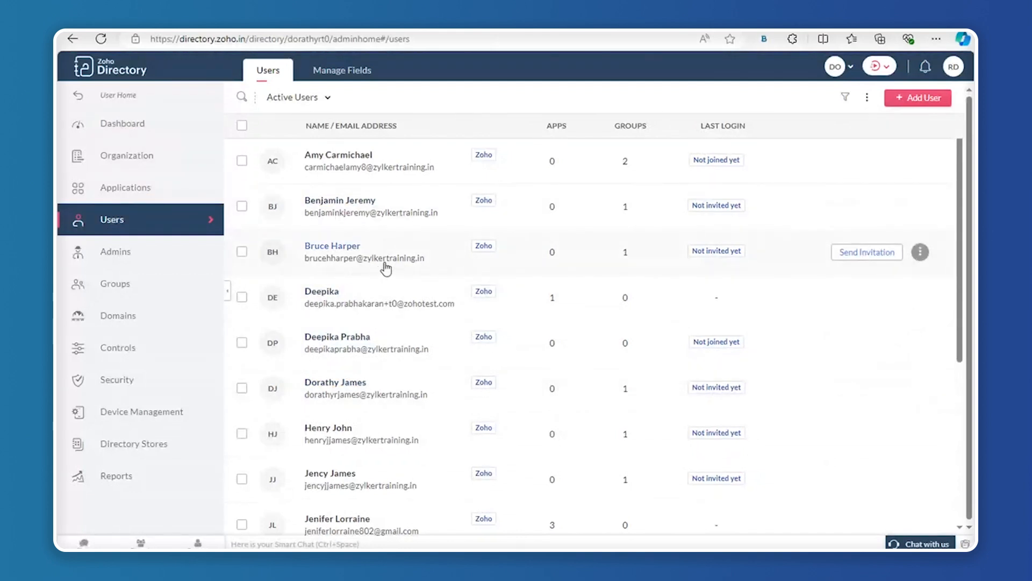
mouse_move(385, 266)
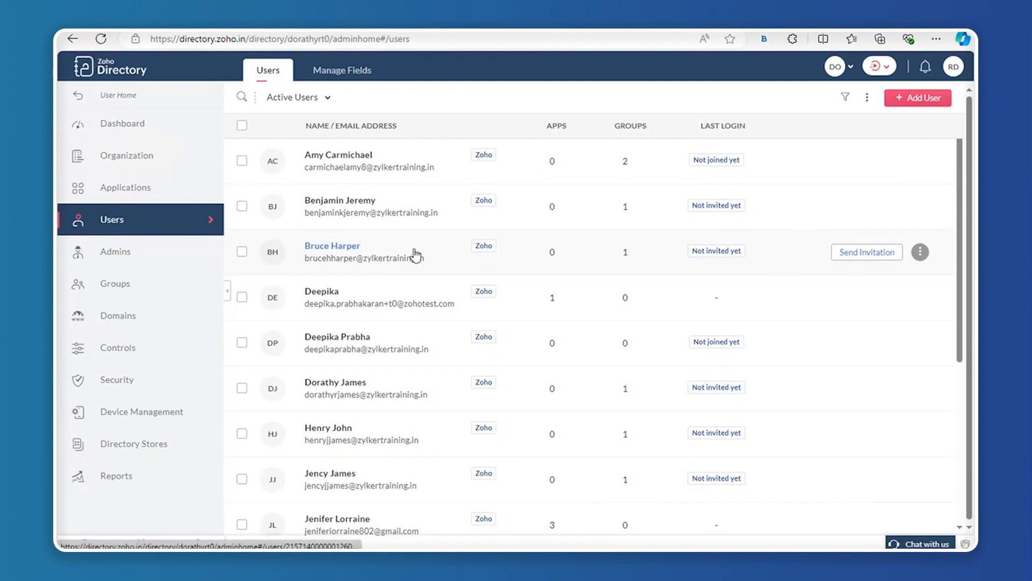
mouse_move(420, 256)
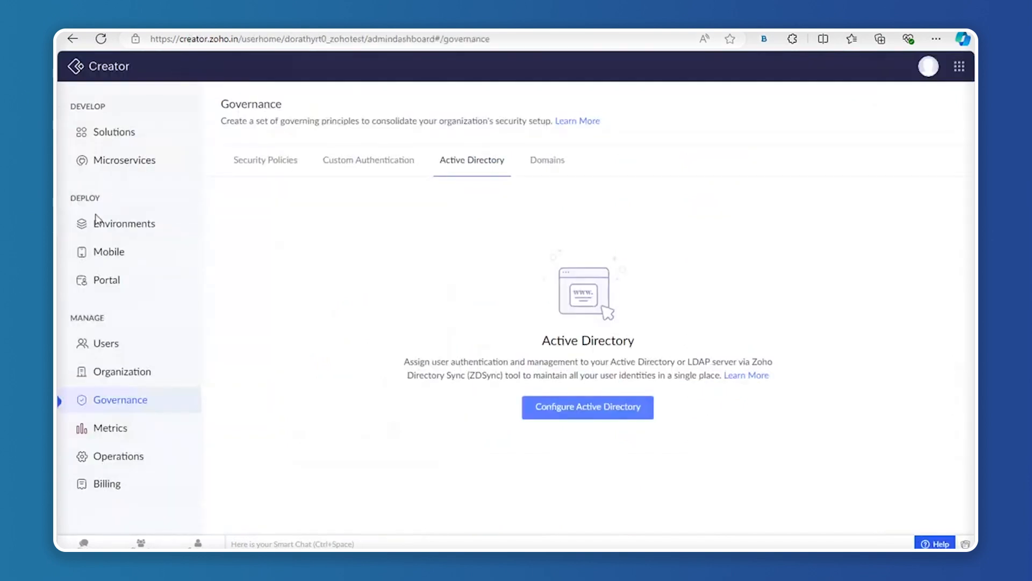
Open the Users page under Manage in Zoho Creator.
left_click(106, 345)
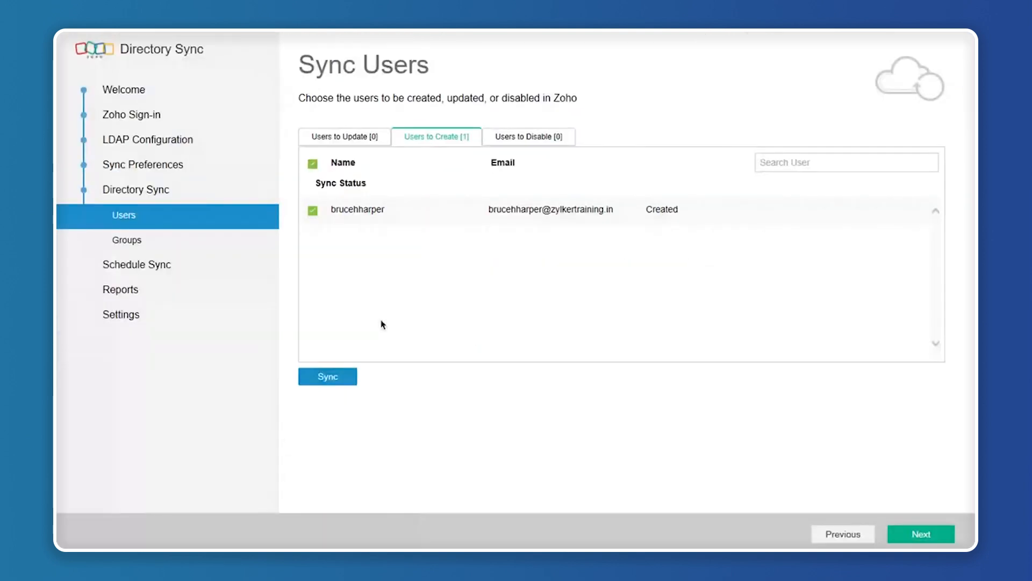
Check pending groups, schedule sync weekly on Monday at 00 Hrs 00 Mins, and view Reports.
left_click(128, 245)
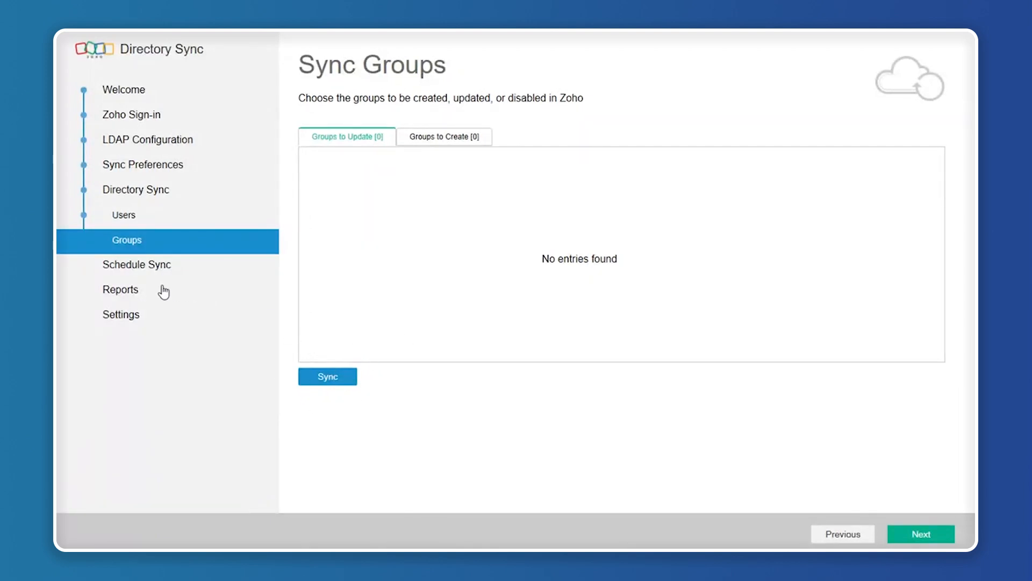
left_click(151, 274)
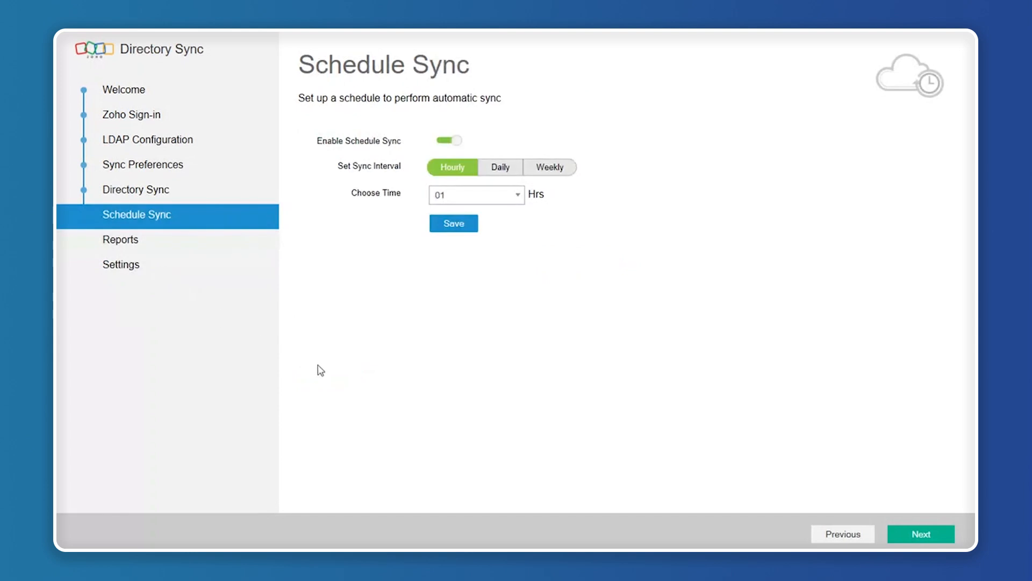
left_click(500, 171)
left_click(545, 168)
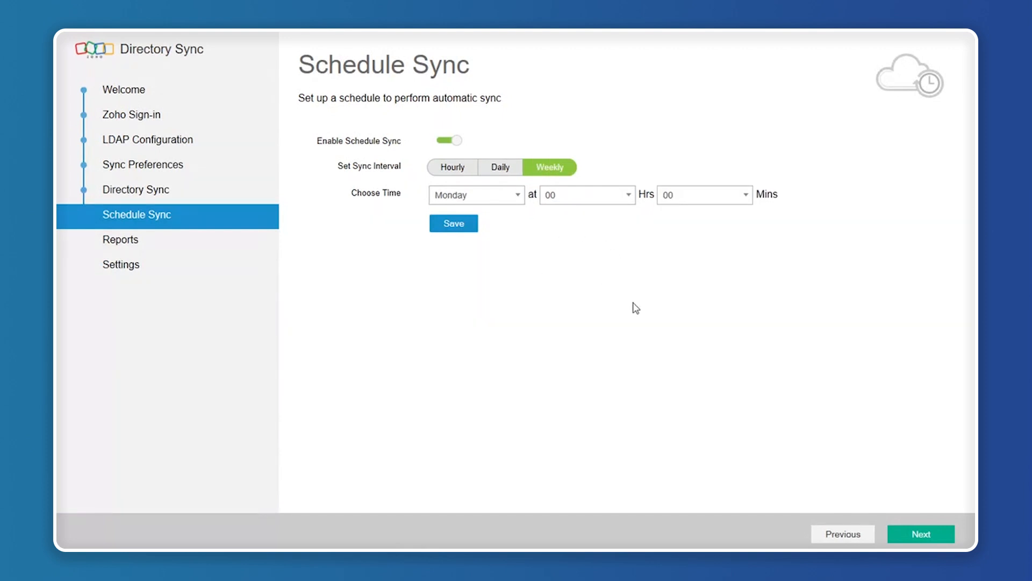
left_click(110, 248)
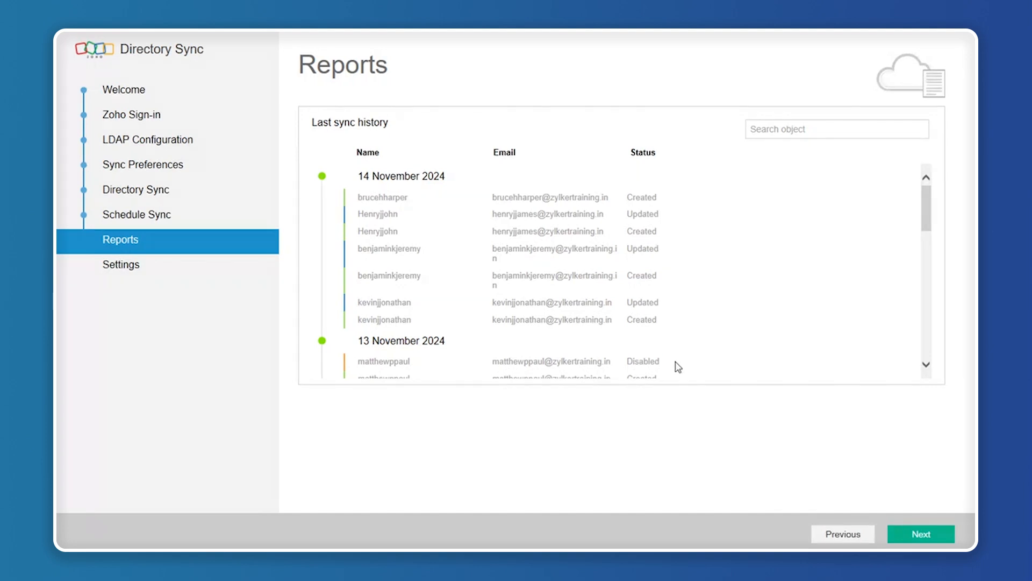
Review the sync tool's Settings page, then return to the Zoho Directory admin page in Edge.
left_click(128, 272)
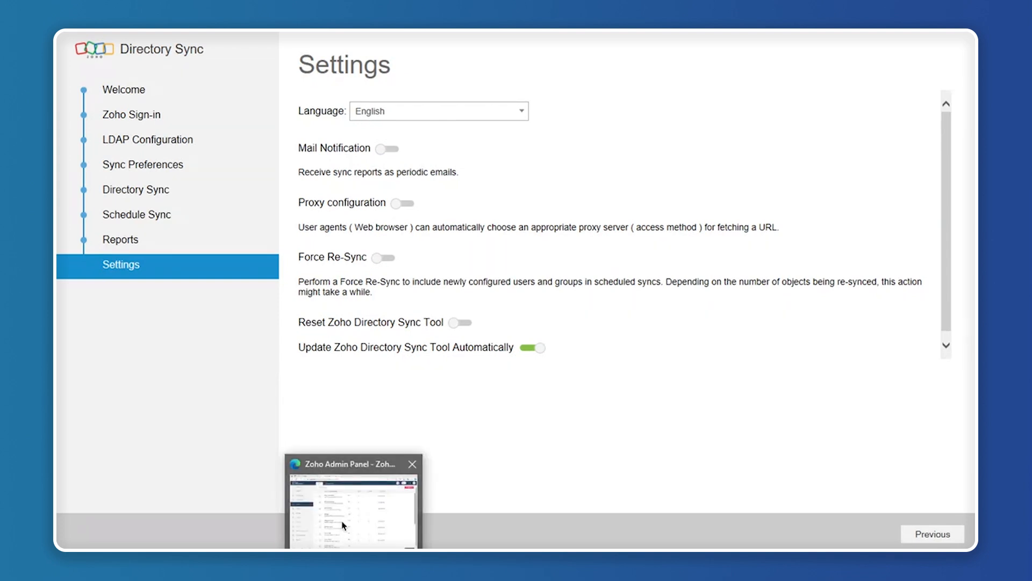
left_click(345, 530)
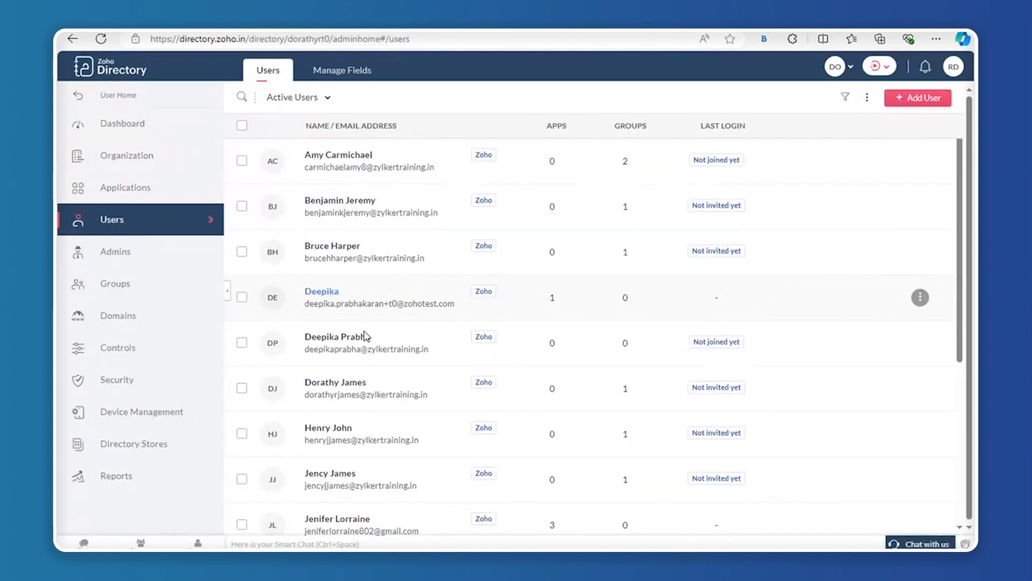
Review the synced users, then open Device Management showing the enrolled device abi-10728-t.
mouse_move(822, 342)
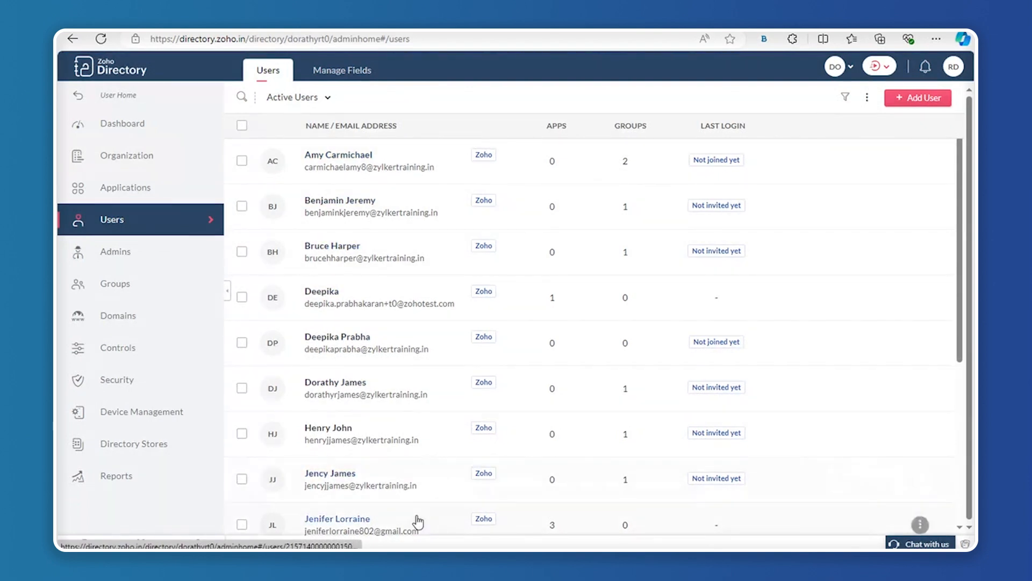
mouse_move(419, 520)
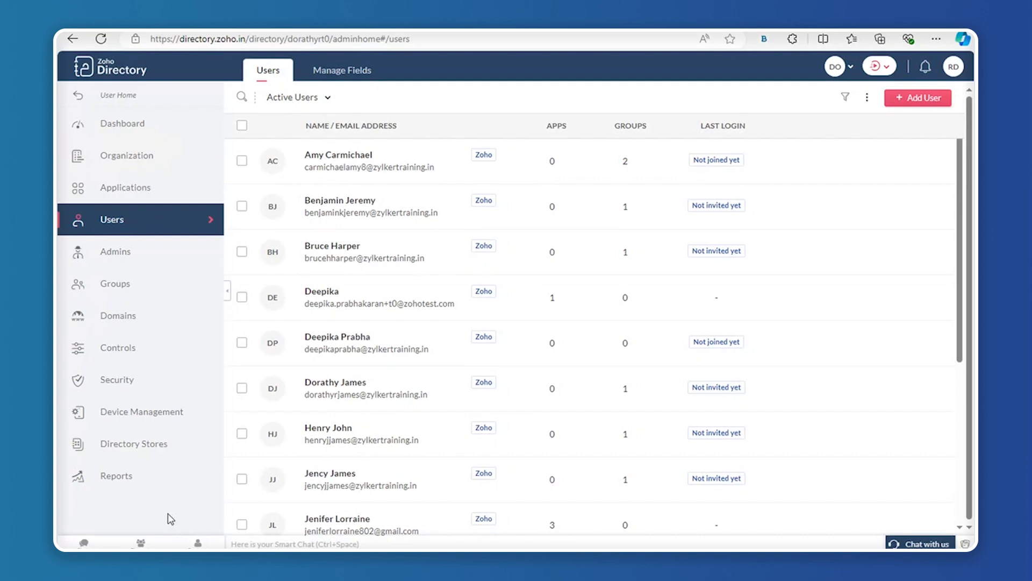
left_click(186, 421)
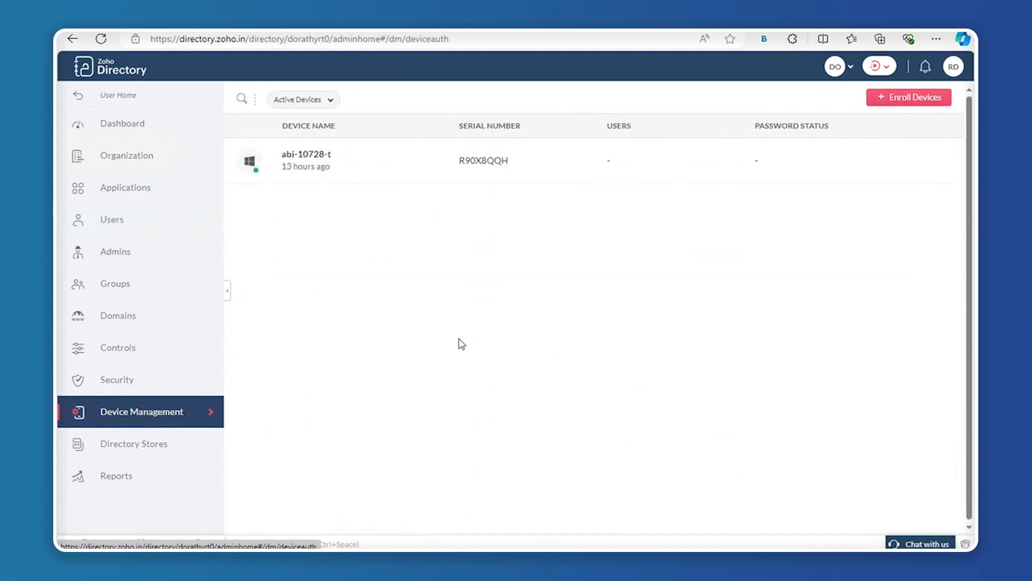
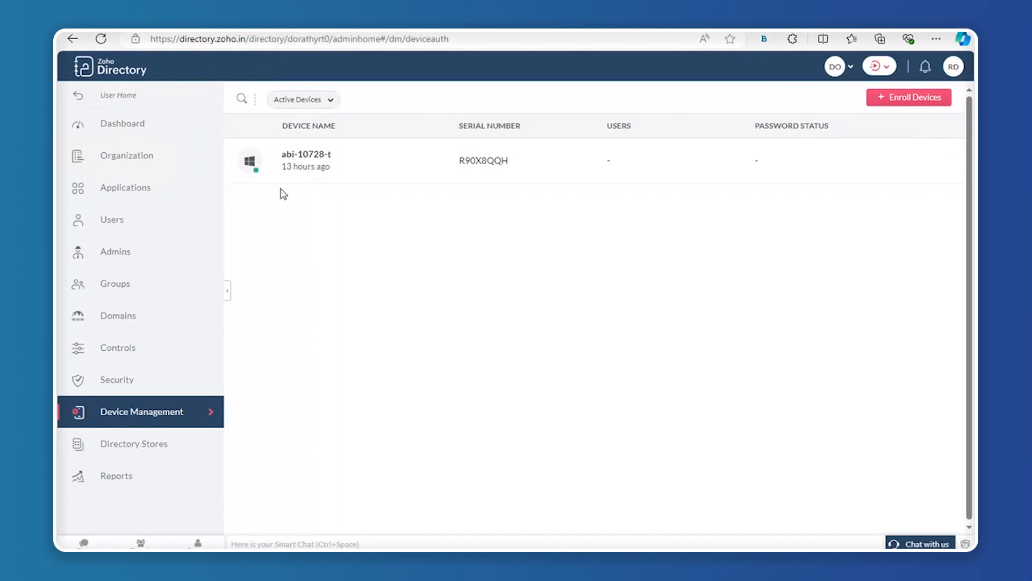
Open device abi-10728-t's details, check its hardware info and unmapped local accounts sysadmin and Test.
left_click(305, 157)
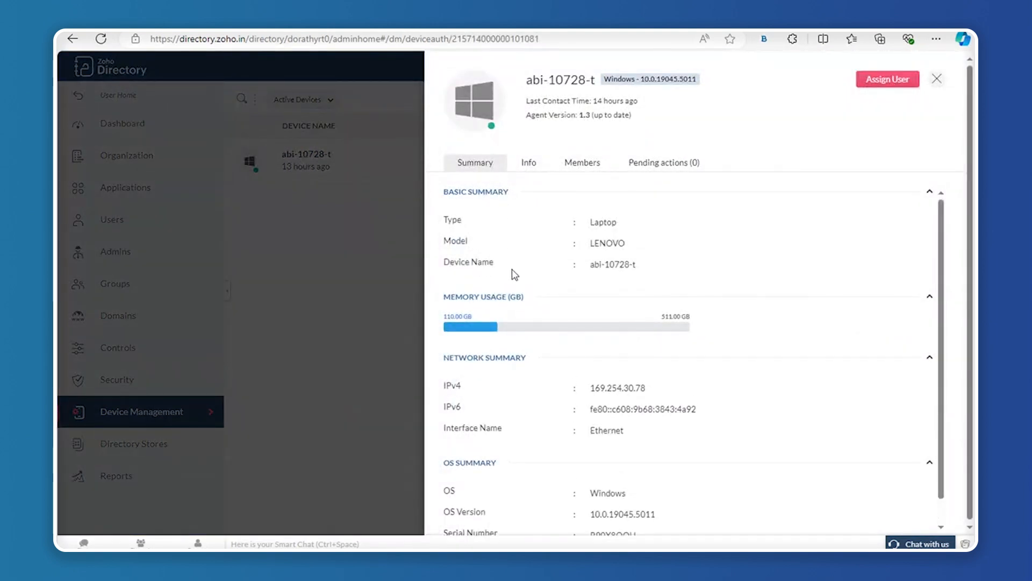
scroll(520, 402, "down", 1)
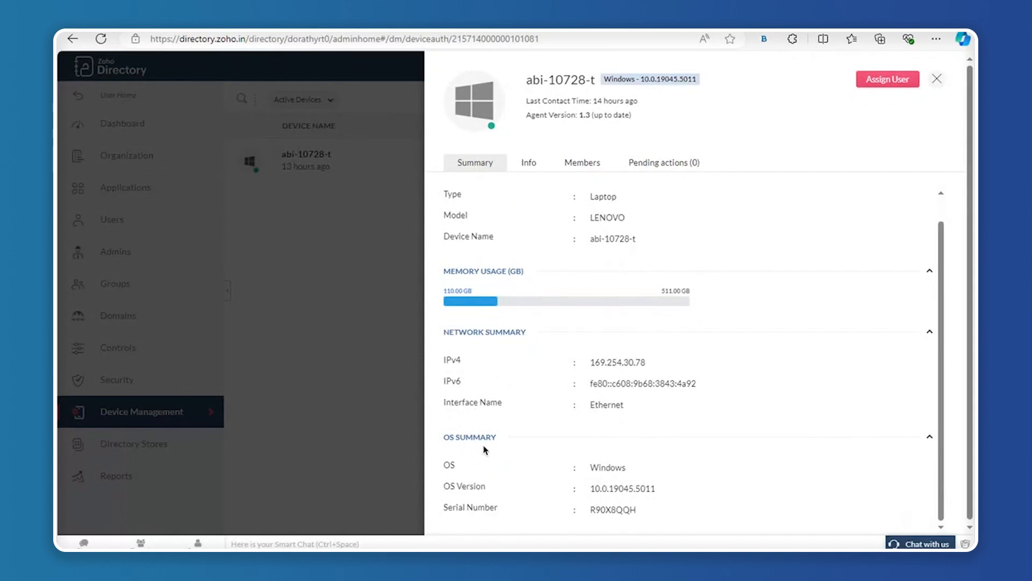
left_click(534, 168)
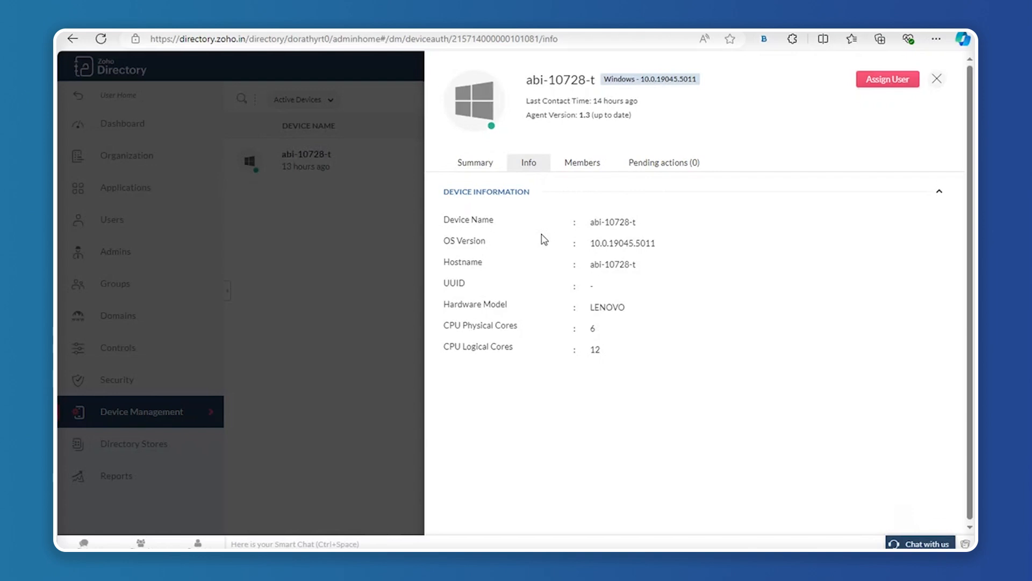
left_click(587, 167)
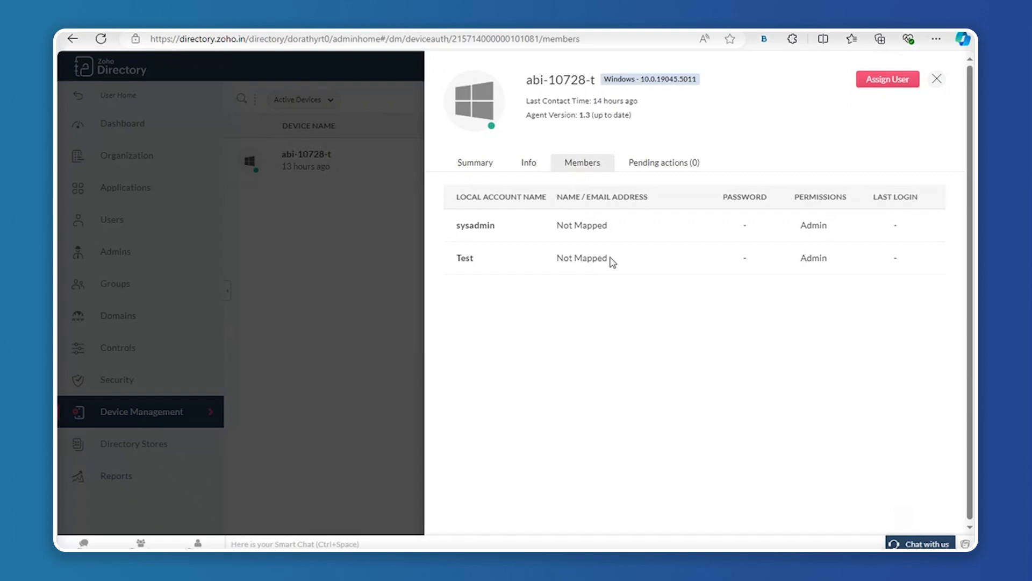
left_click(890, 81)
Open the Assign User dialog for device abi-10728-t.
left_click(885, 85)
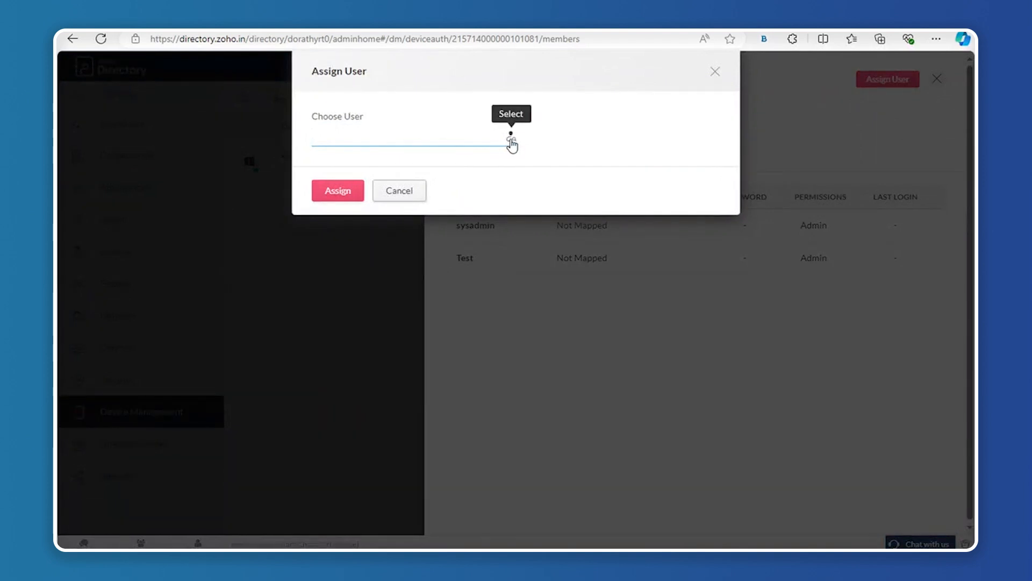
Map the last directory user in the list to local account Test and save the assignment.
left_click(512, 141)
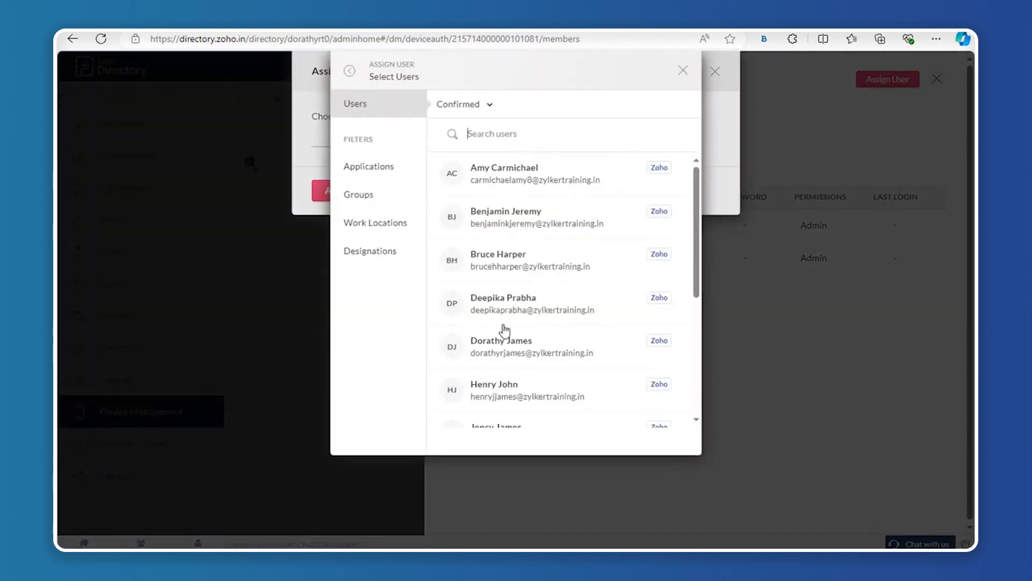
scroll(530, 373, "down", 1)
scroll(530, 372, "down", 4)
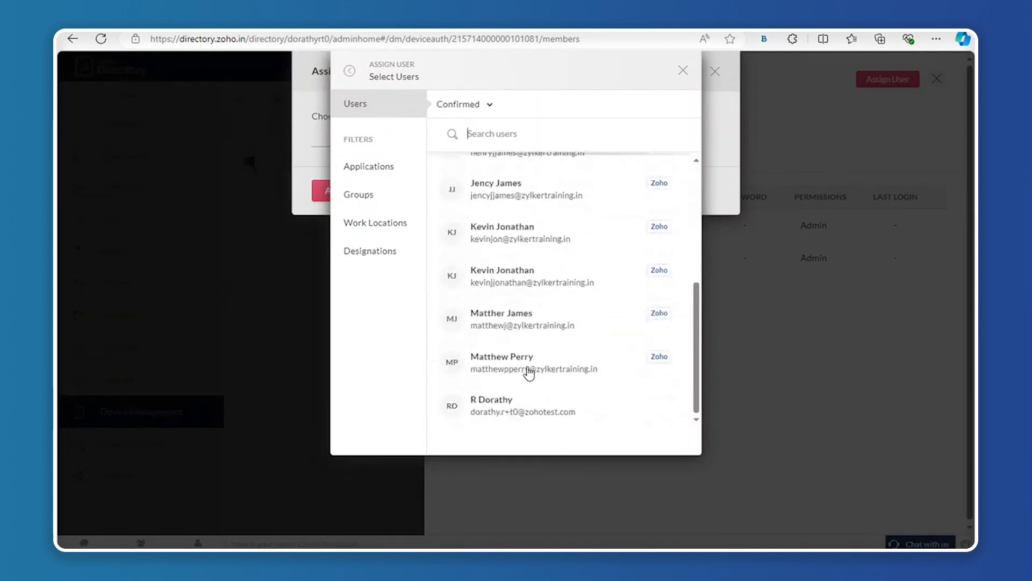
left_click(534, 408)
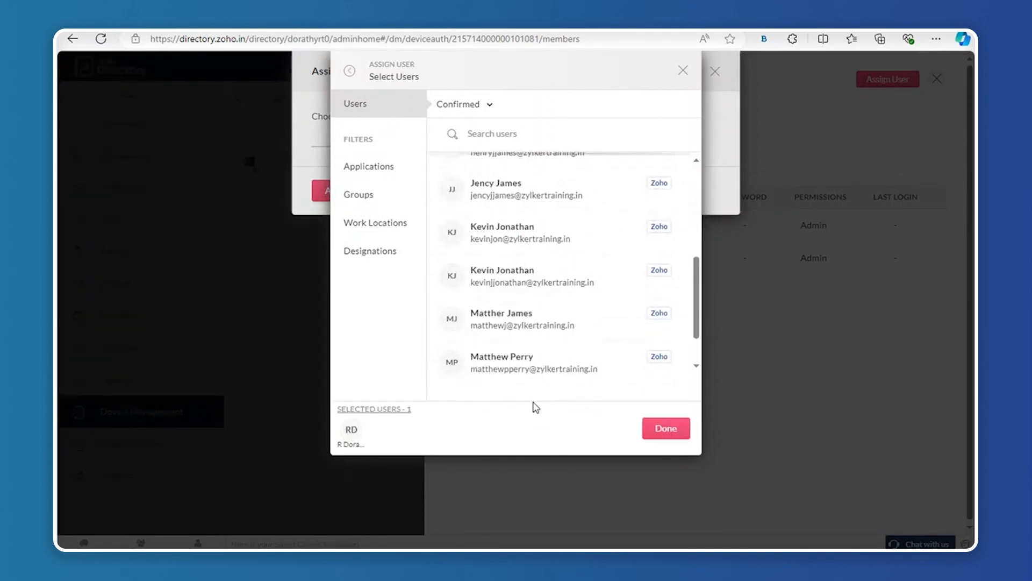
left_click(667, 434)
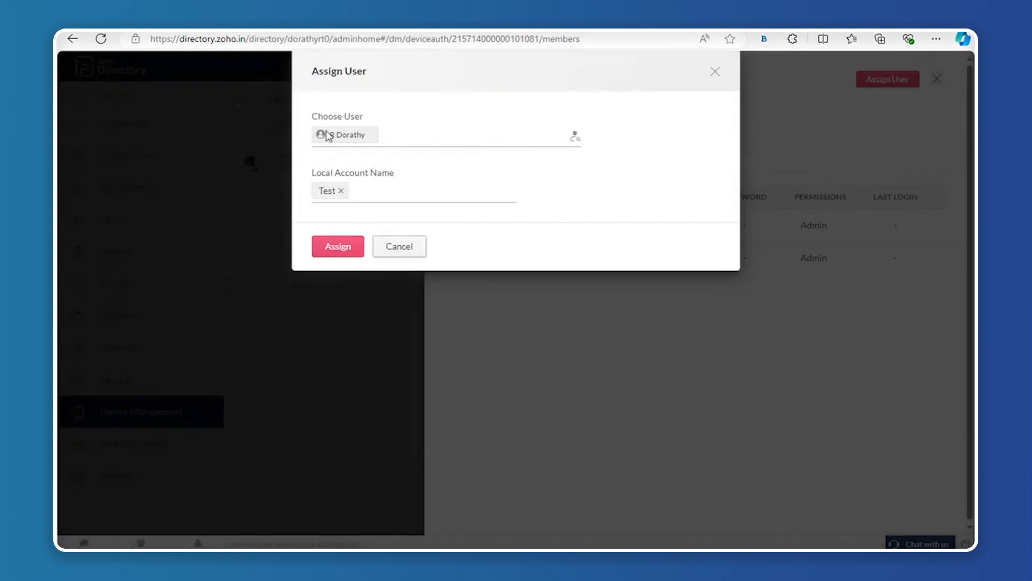
left_click(342, 191)
left_click(344, 194)
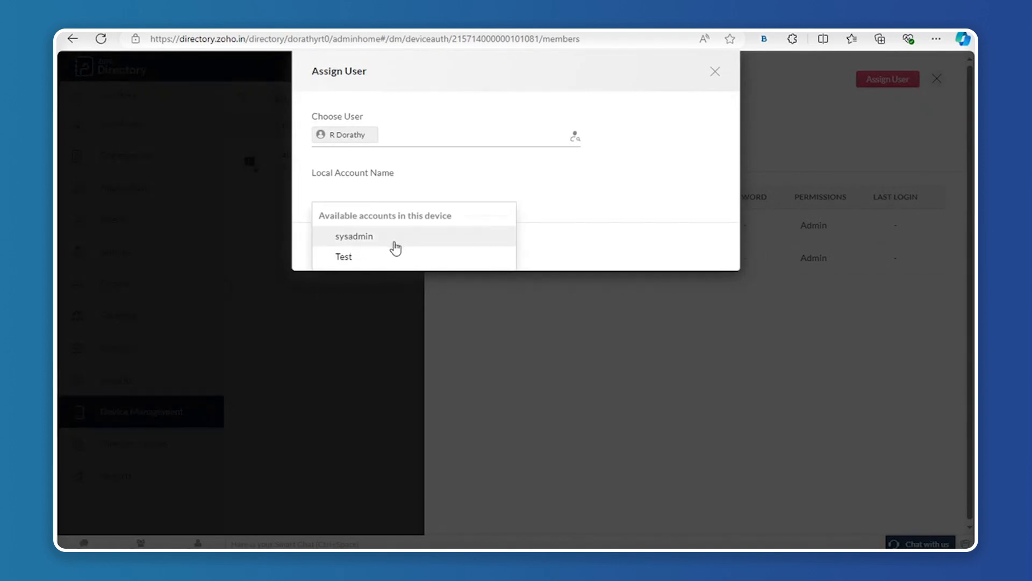
left_click(360, 259)
left_click(338, 247)
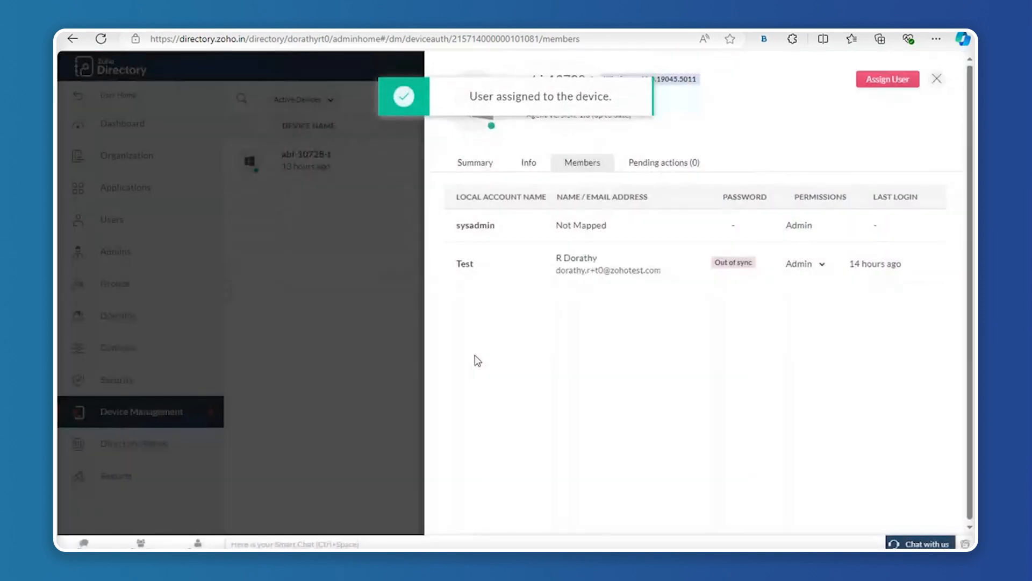
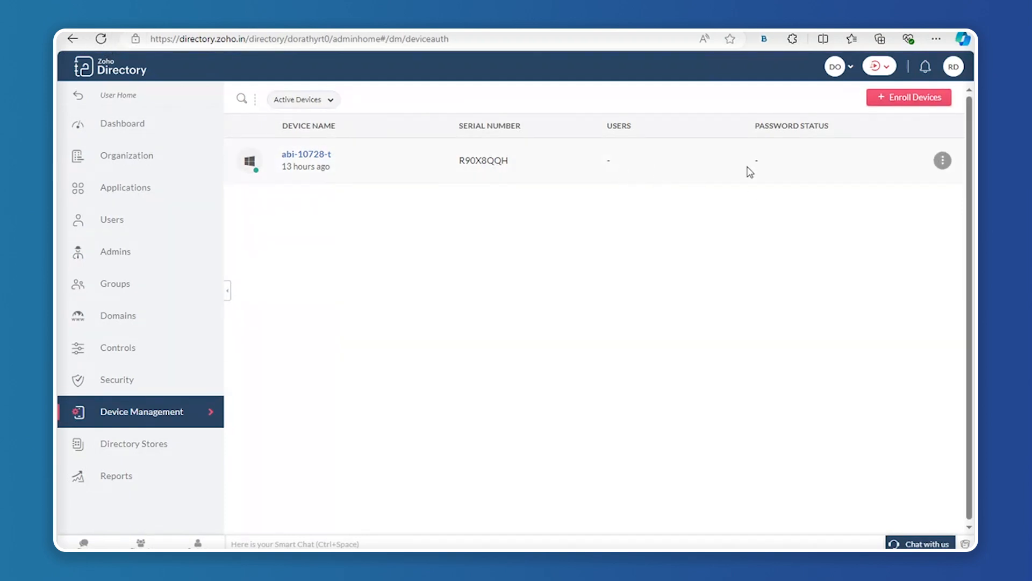
Reload Device Management and open device abi-10728-t's details panel.
left_click(101, 39)
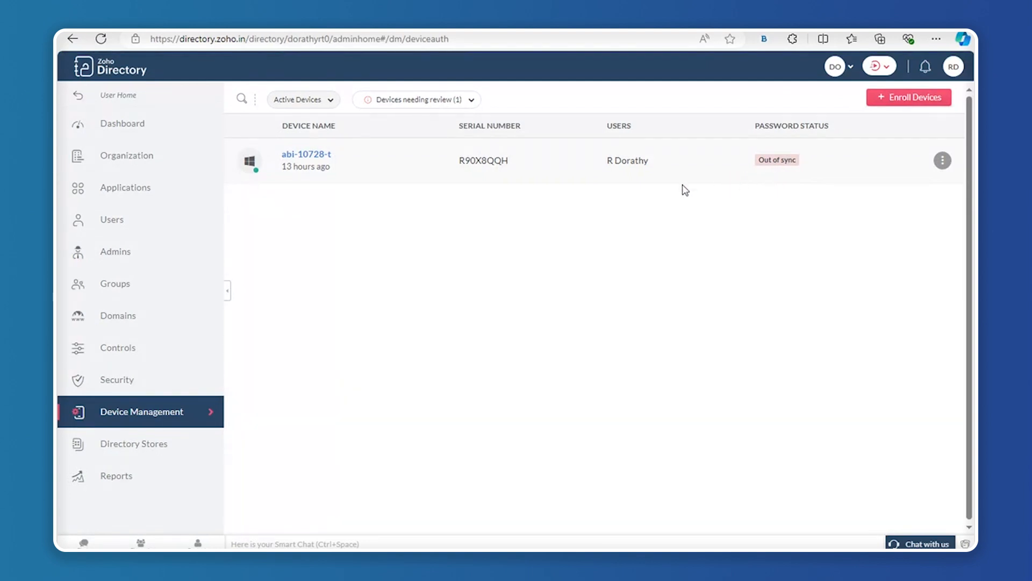
left_click(304, 163)
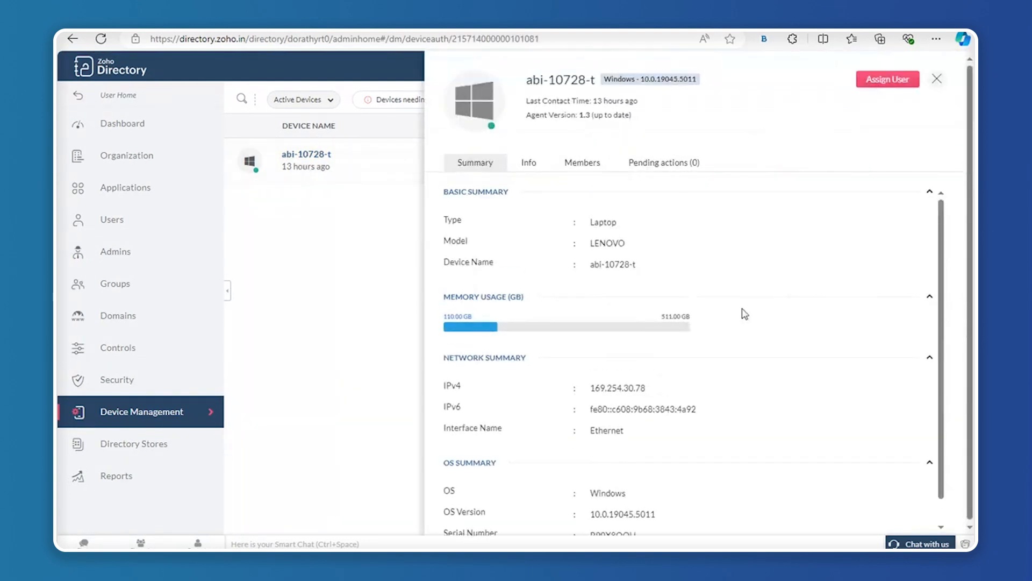
Show abi-10728-t's member accounts and glance at the Test account's actions menu.
left_click(586, 171)
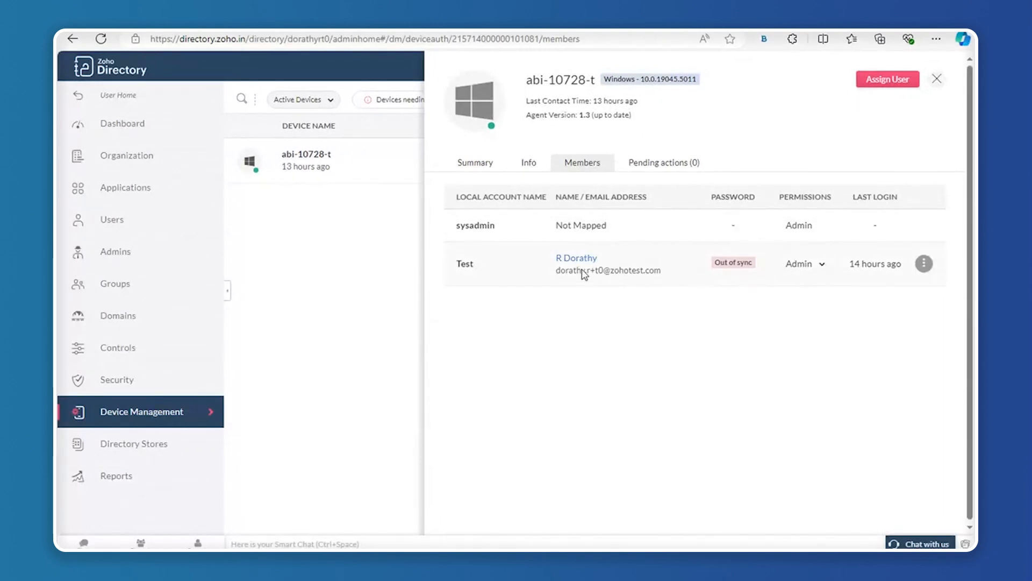
left_click(924, 264)
left_click(696, 335)
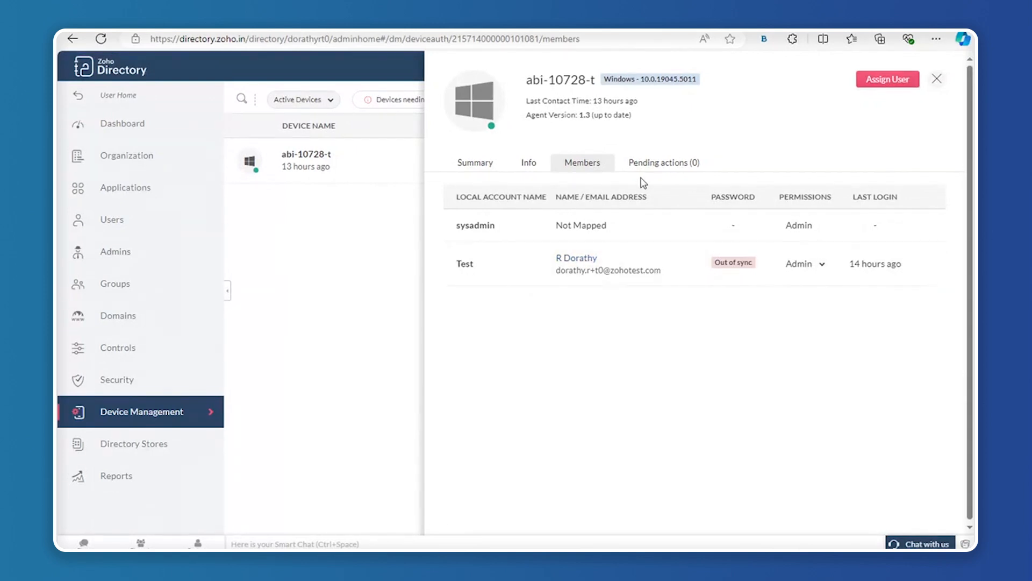
Check the device's pending actions, reload the page, and reopen the Test account's actions menu.
left_click(651, 167)
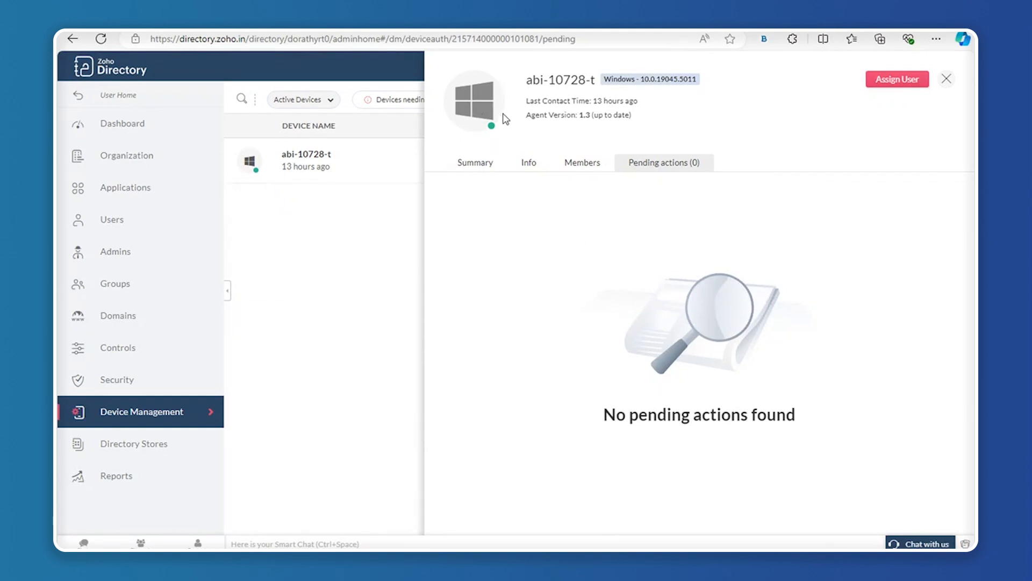
left_click(572, 161)
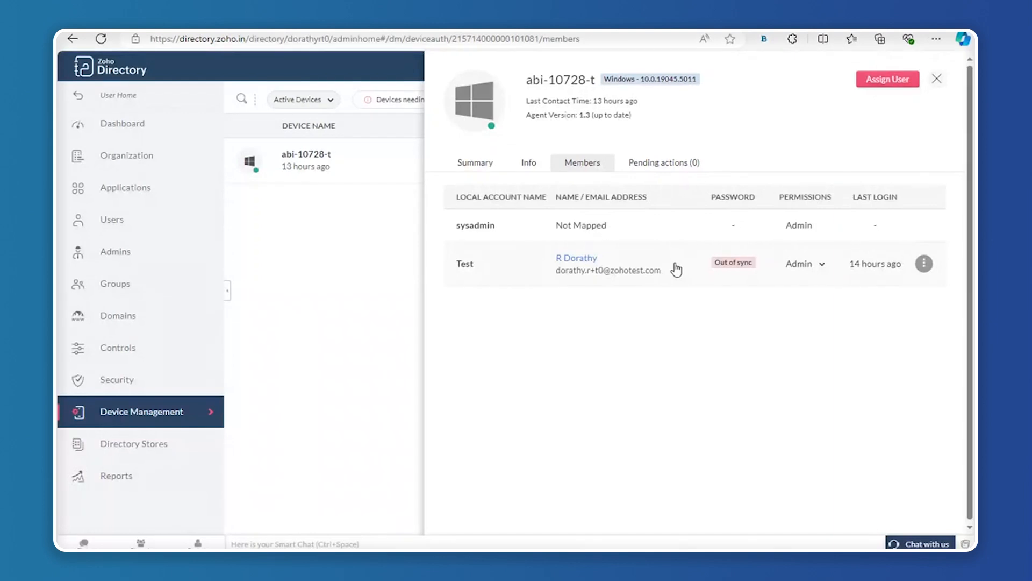
left_click(679, 168)
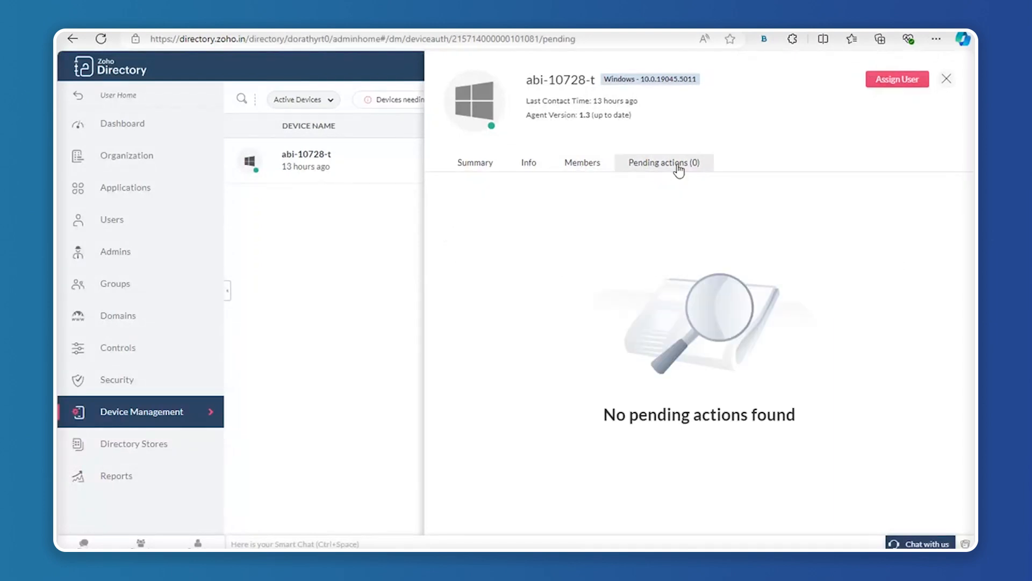
left_click(580, 165)
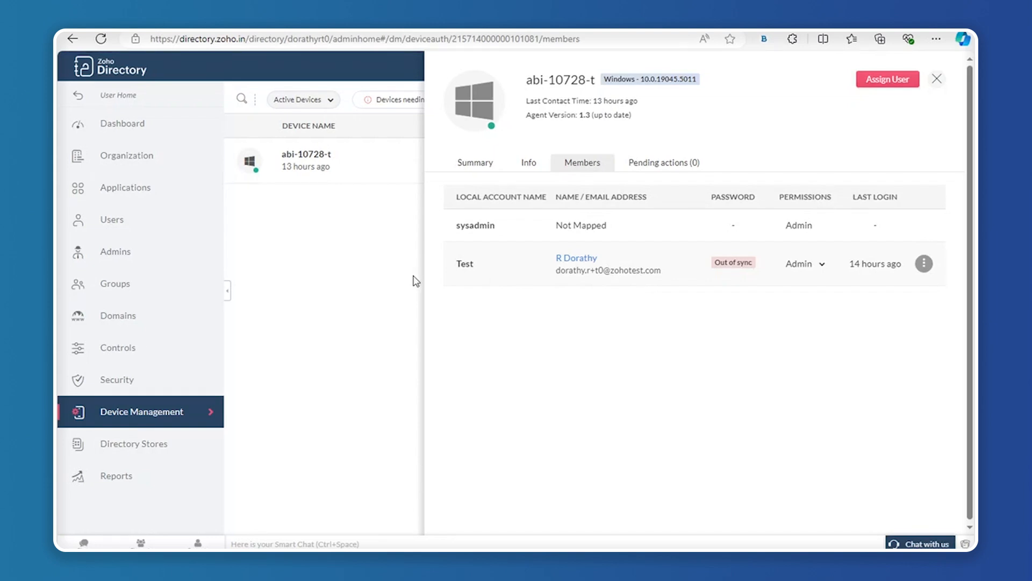
left_click(99, 44)
left_click(925, 265)
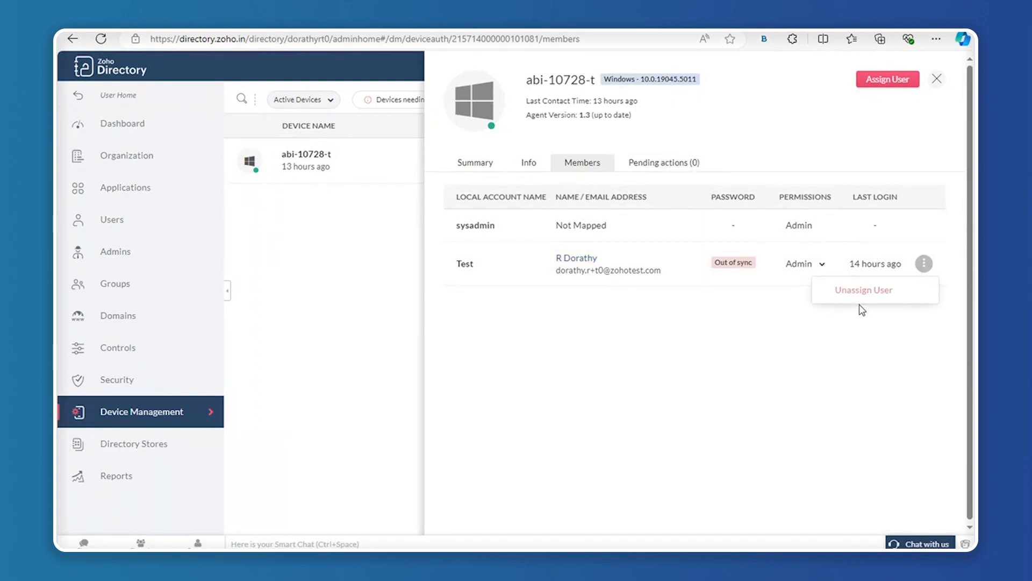
Unassign the Test account's user from abi-10728-t, review the pending action, and return to Active Devices.
left_click(864, 291)
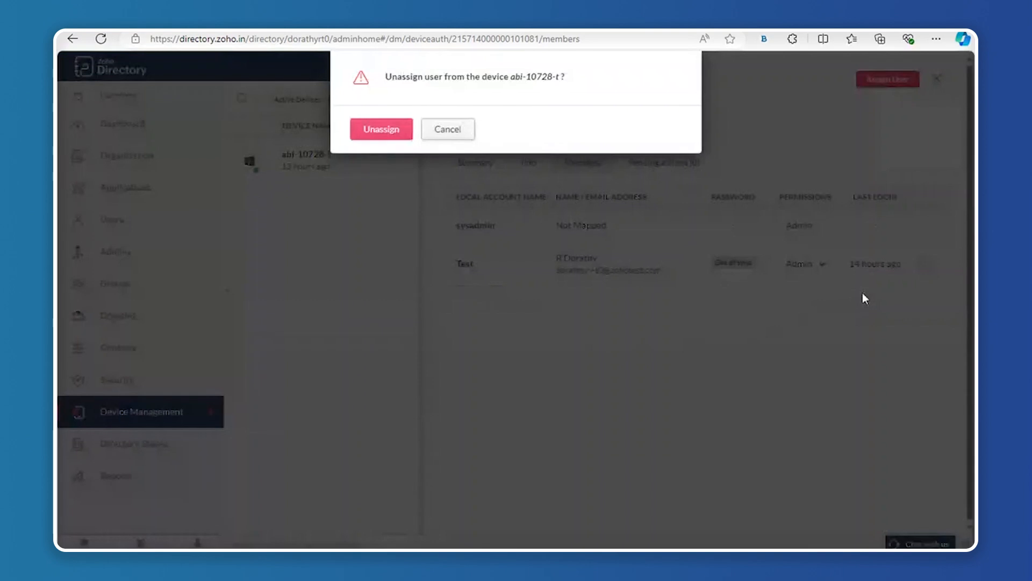
left_click(375, 130)
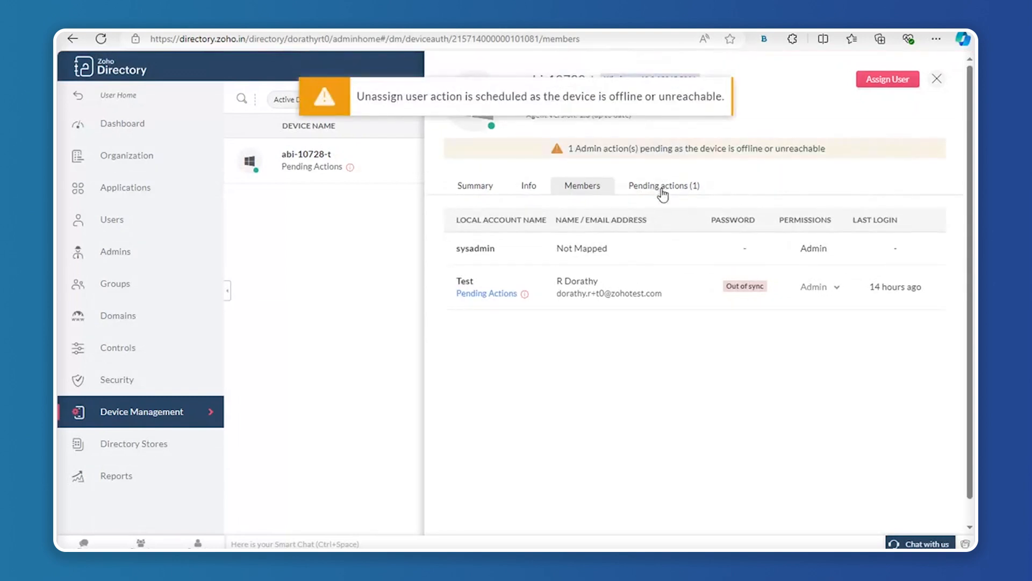
left_click(662, 194)
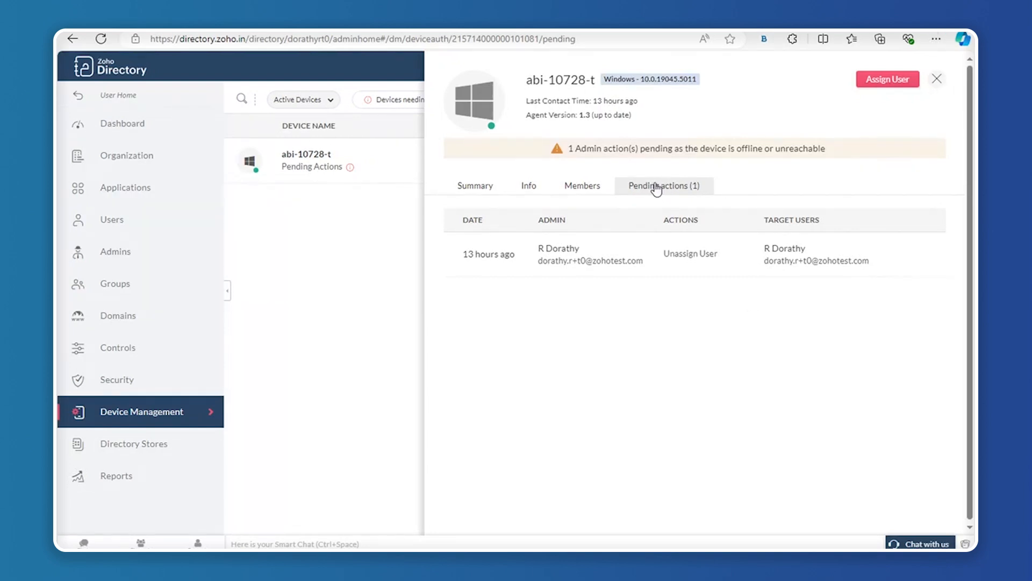
left_click(937, 82)
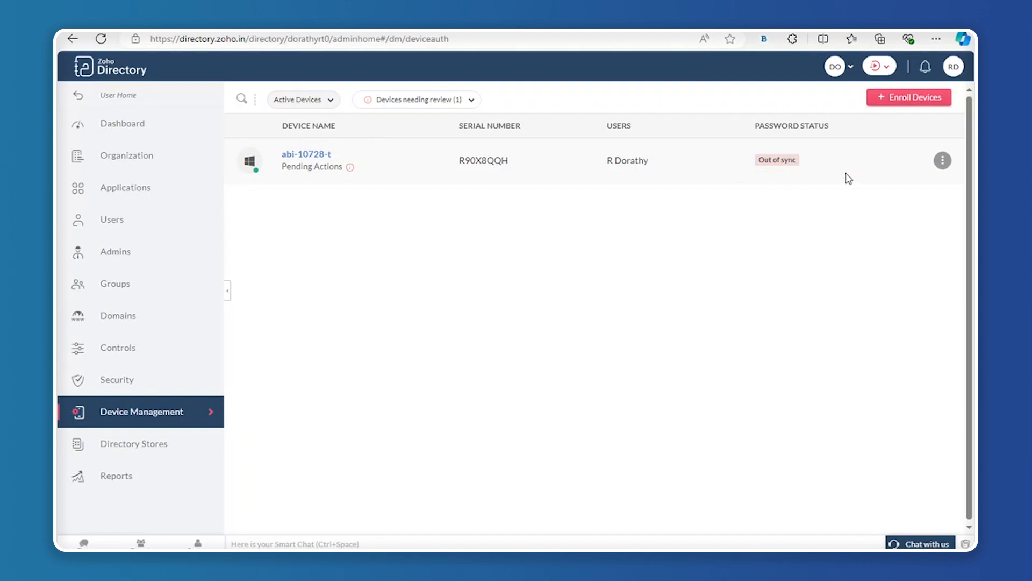
left_click(942, 162)
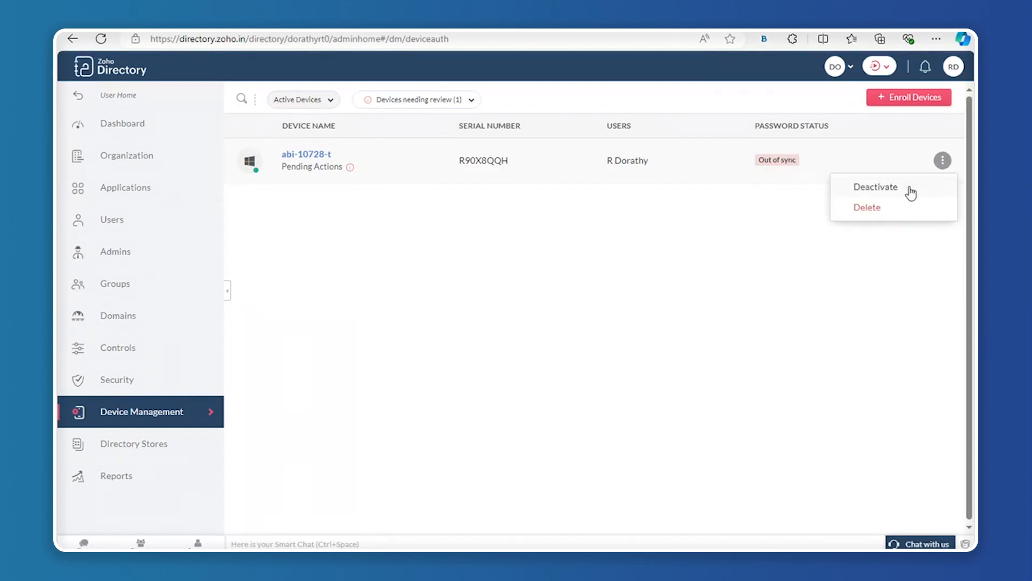